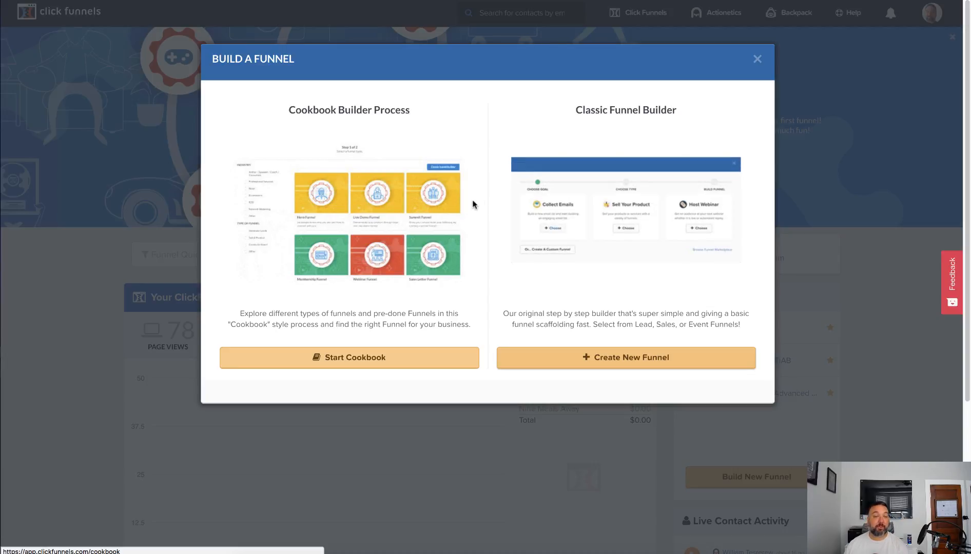
Start the Cookbook builder process for a new funnel and look over the available funnel types
{"action": "left_click", "coordinate": [350, 362]}
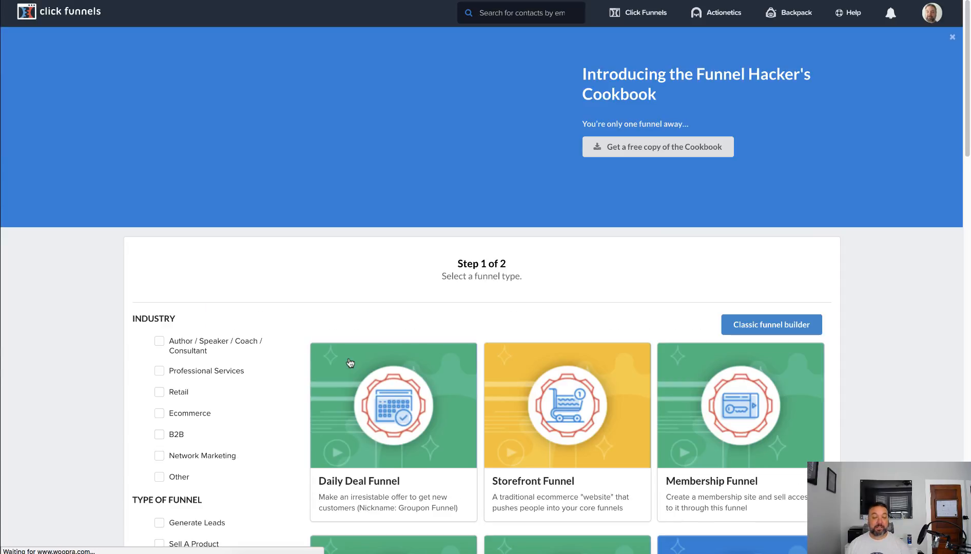
{"action": "scroll", "coordinate": [350, 362], "scroll_direction": "down", "scroll_amount": 6}
{"action": "scroll", "coordinate": [350, 362], "scroll_direction": "up", "scroll_amount": 1}
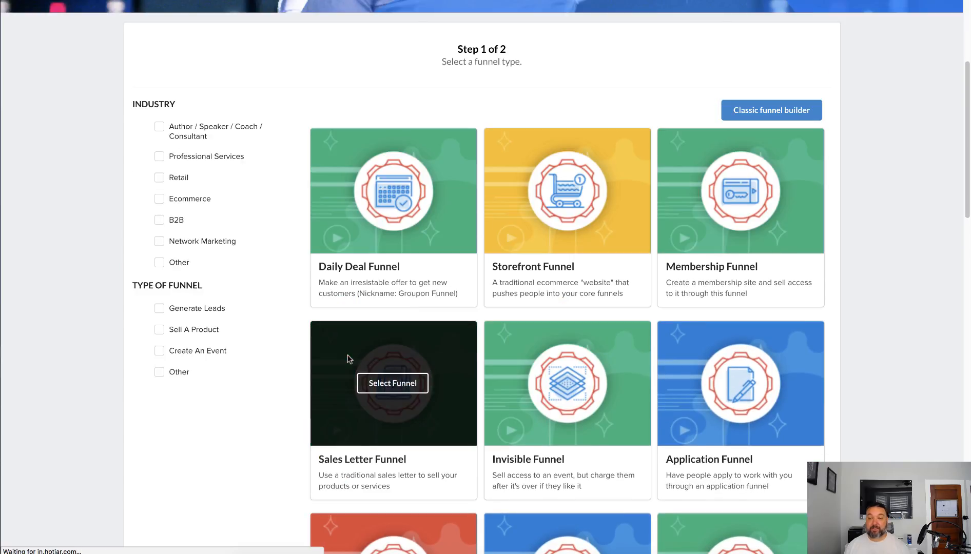
{"action": "scroll", "coordinate": [347, 358], "scroll_direction": "up", "scroll_amount": 3}
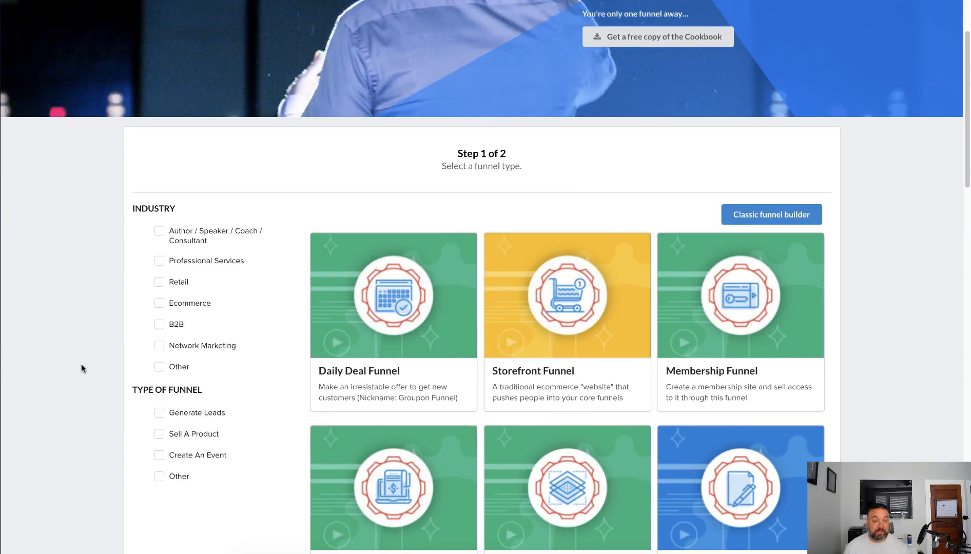
{"action": "scroll", "coordinate": [81, 366], "scroll_direction": "down", "scroll_amount": 1}
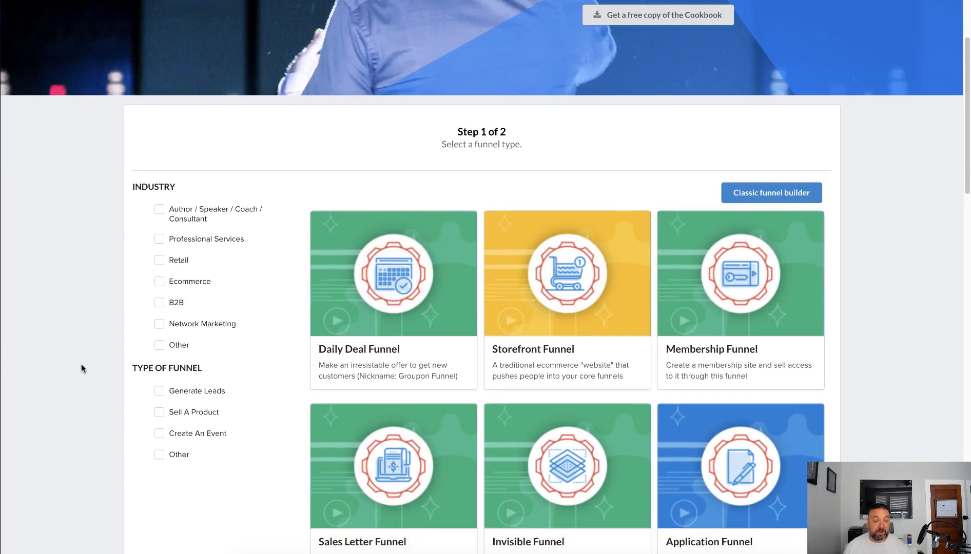
Filter the funnel types to Sell A Product with the goal of selling a low ticket front end product ($0-$37)
{"action": "left_click", "coordinate": [159, 413]}
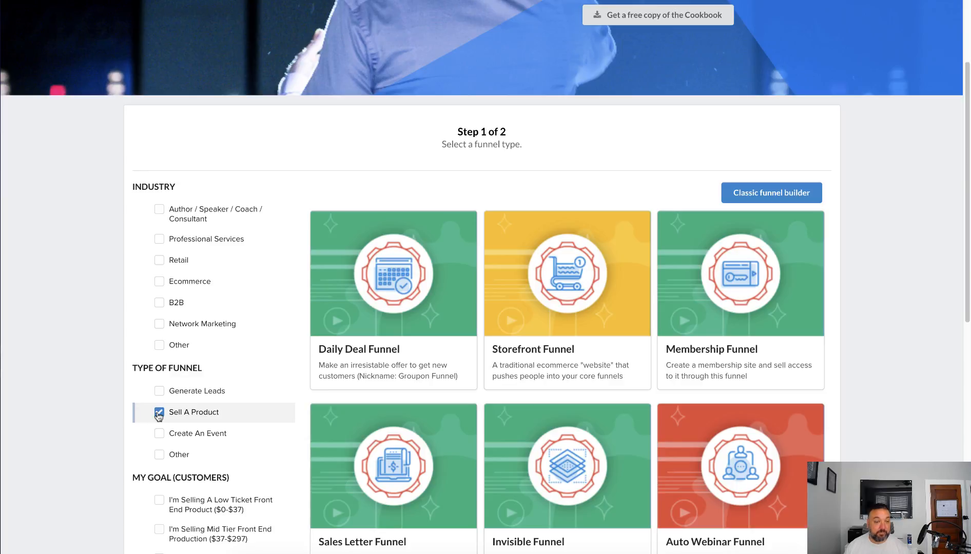
{"action": "scroll", "coordinate": [158, 415], "scroll_direction": "down", "scroll_amount": 3}
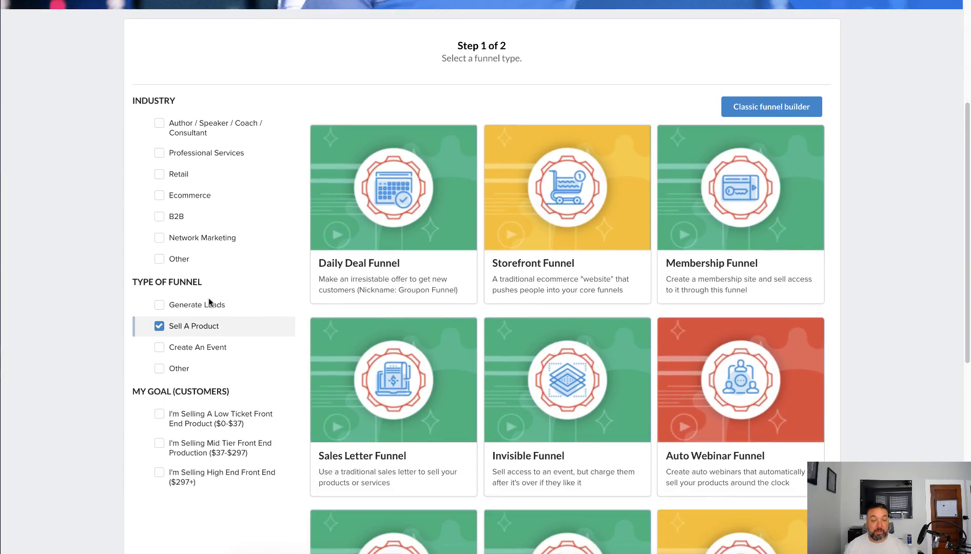
{"action": "scroll", "coordinate": [138, 454], "scroll_direction": "down", "scroll_amount": 1}
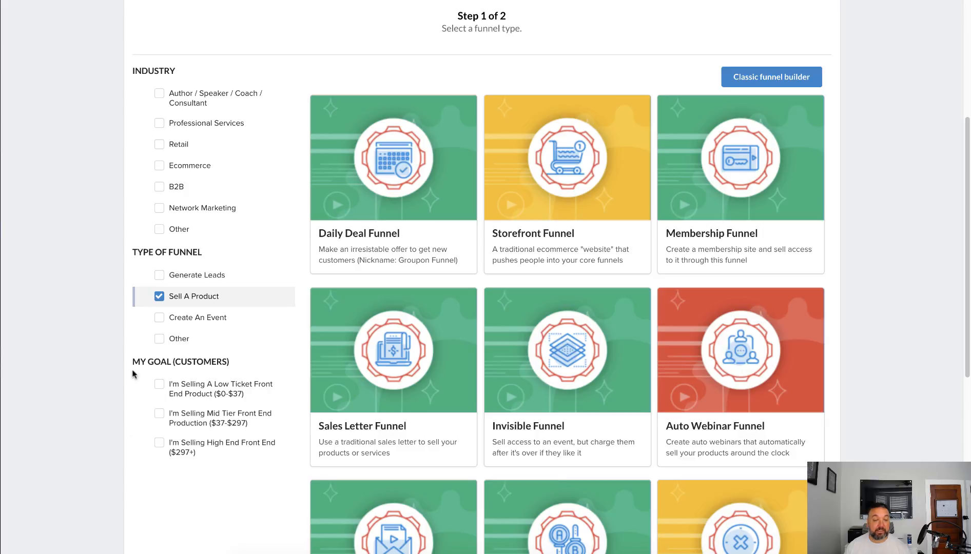
{"action": "left_click", "coordinate": [157, 385]}
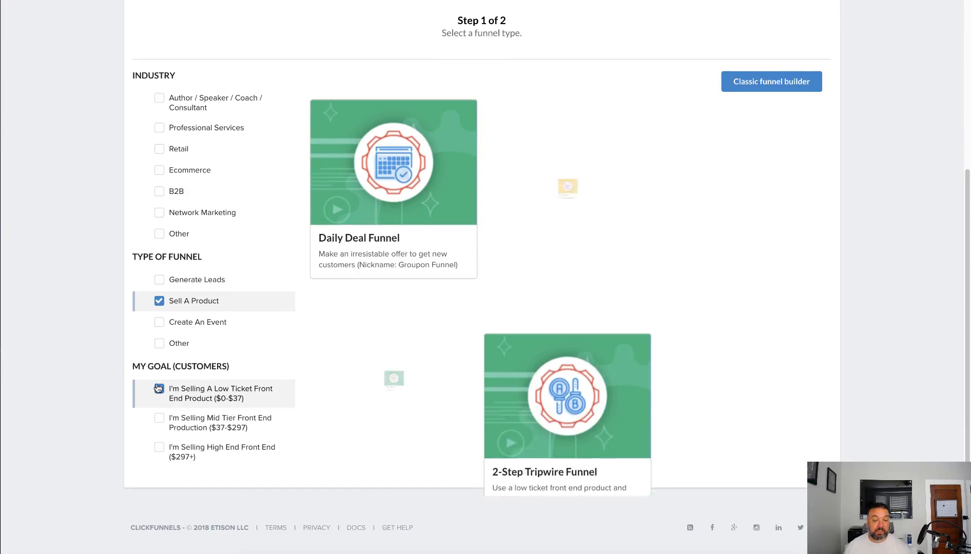
Select the 2-Step Tripwire Funnel and review its directions and page list
{"action": "mouse_move", "coordinate": [553, 168]}
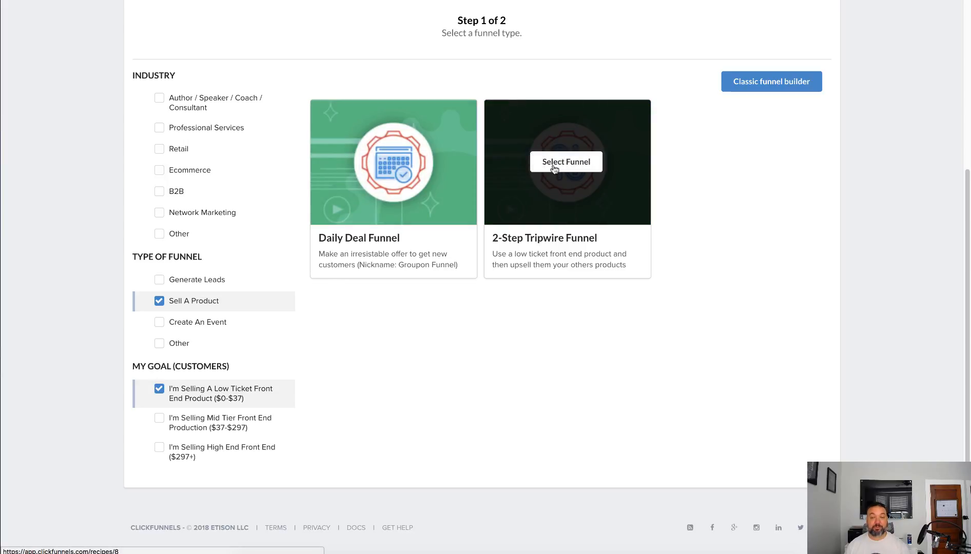
{"action": "left_click", "coordinate": [553, 168]}
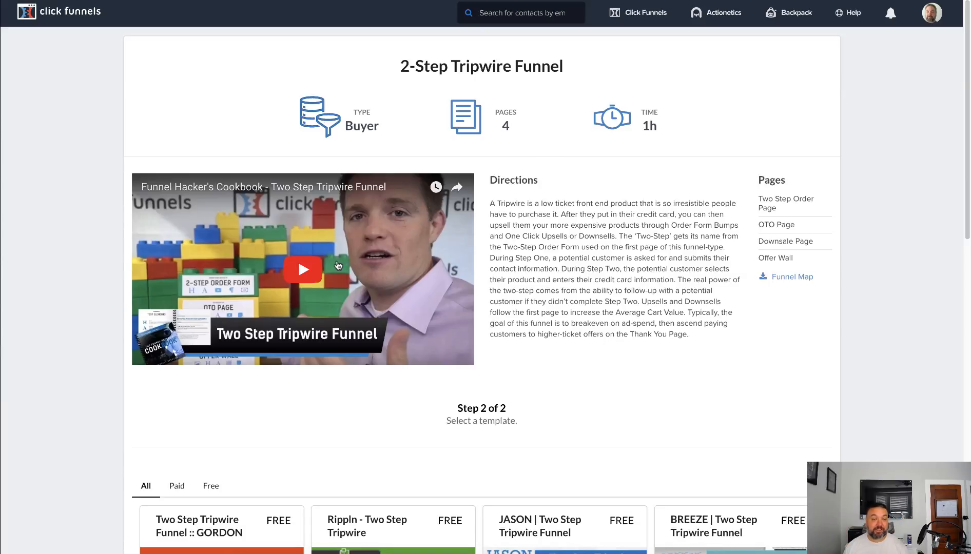
{"action": "scroll", "coordinate": [344, 264], "scroll_direction": "down", "scroll_amount": 1}
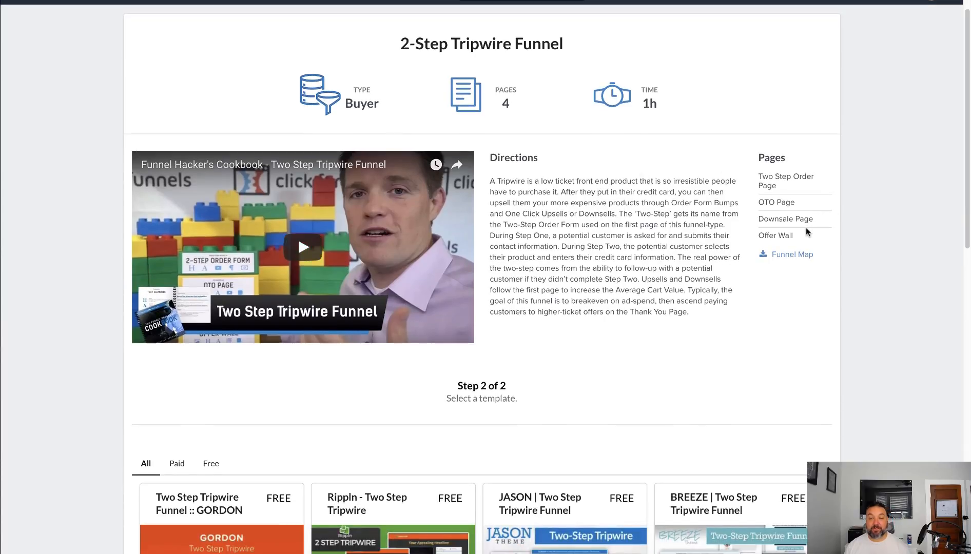
{"action": "scroll", "coordinate": [761, 350], "scroll_direction": "down", "scroll_amount": 2}
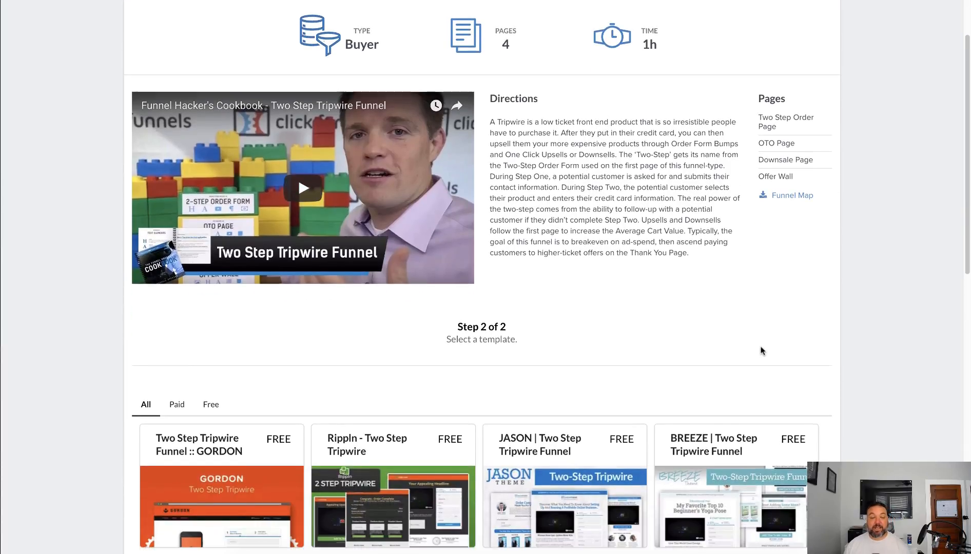
View the Funnel Map of the 2-Step Tripwire Funnel, then return to the funnel's description
{"action": "scroll", "coordinate": [762, 350], "scroll_direction": "up", "scroll_amount": 1}
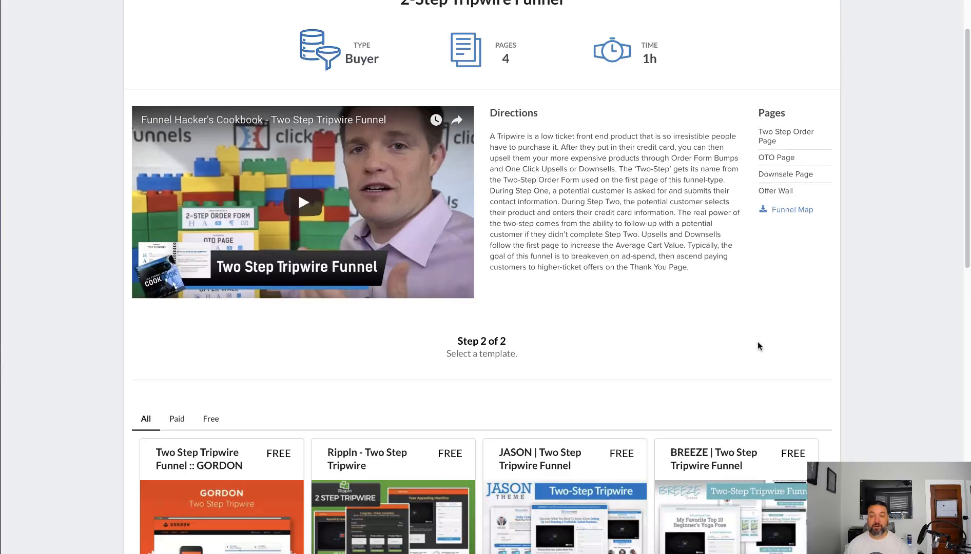
{"action": "left_click", "coordinate": [797, 215]}
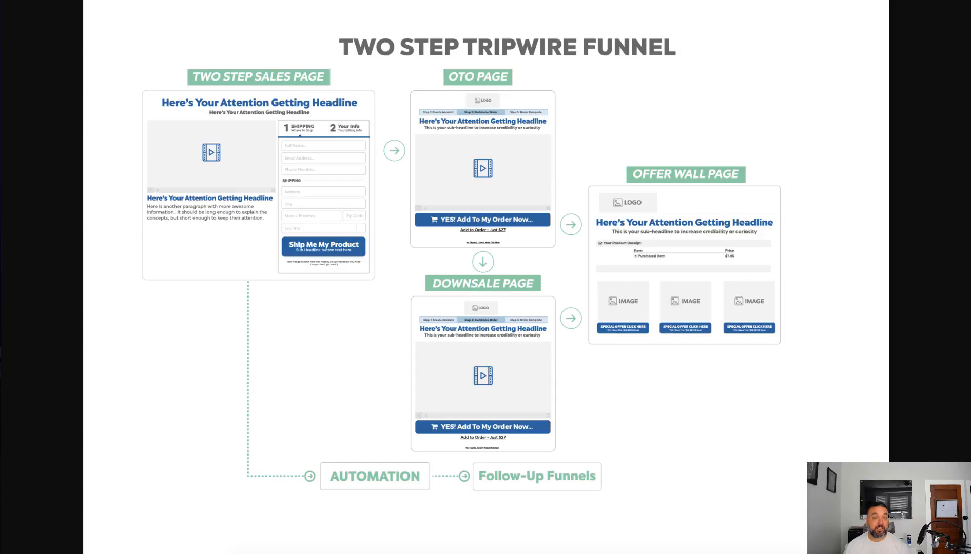
{"action": "left_click", "coordinate": [154, 1]}
Browse the free and premium tripwire templates and open the free CONQUER | Two Step Tripwire Funnel
{"action": "scroll", "coordinate": [480, 294], "scroll_direction": "down", "scroll_amount": 7}
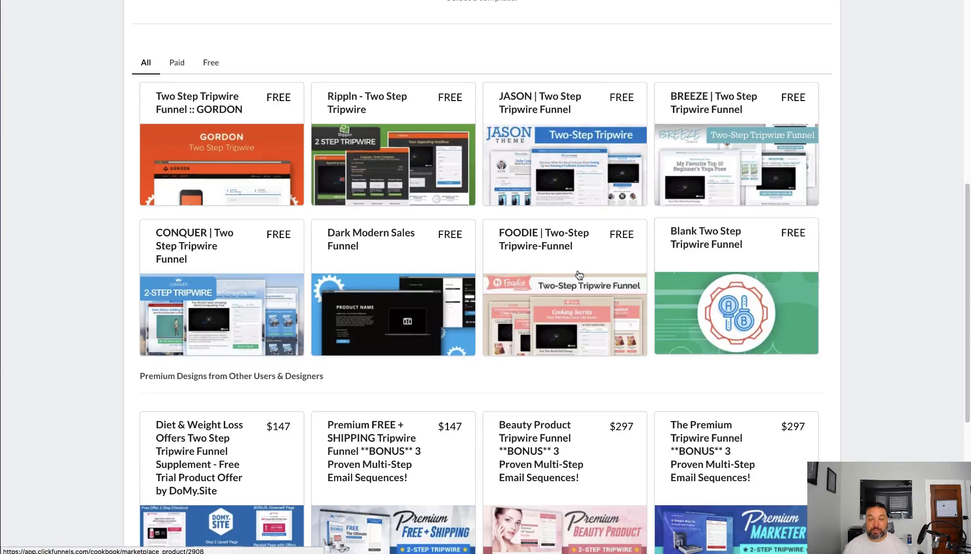
{"action": "scroll", "coordinate": [453, 309], "scroll_direction": "down", "scroll_amount": 3}
{"action": "scroll", "coordinate": [452, 310], "scroll_direction": "down", "scroll_amount": 2}
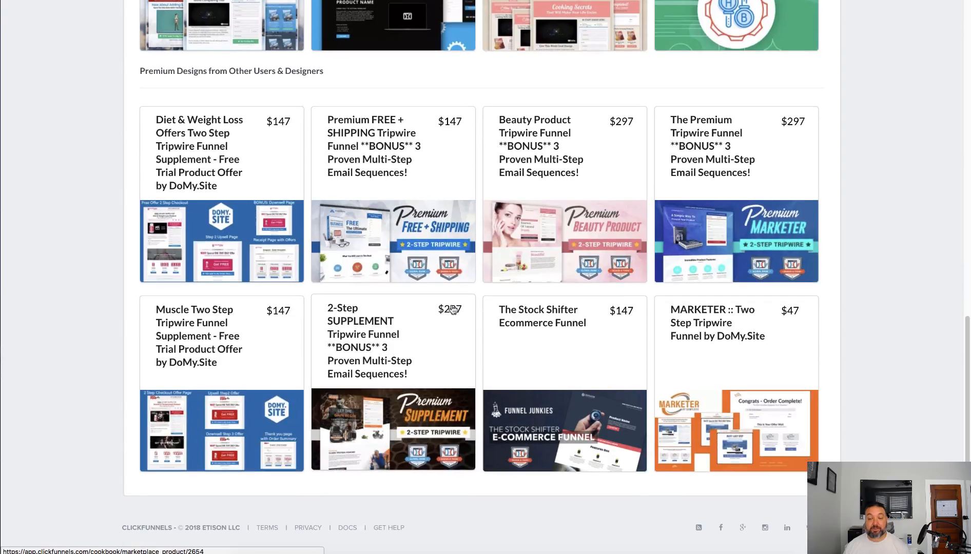
{"action": "scroll", "coordinate": [453, 309], "scroll_direction": "up", "scroll_amount": 4}
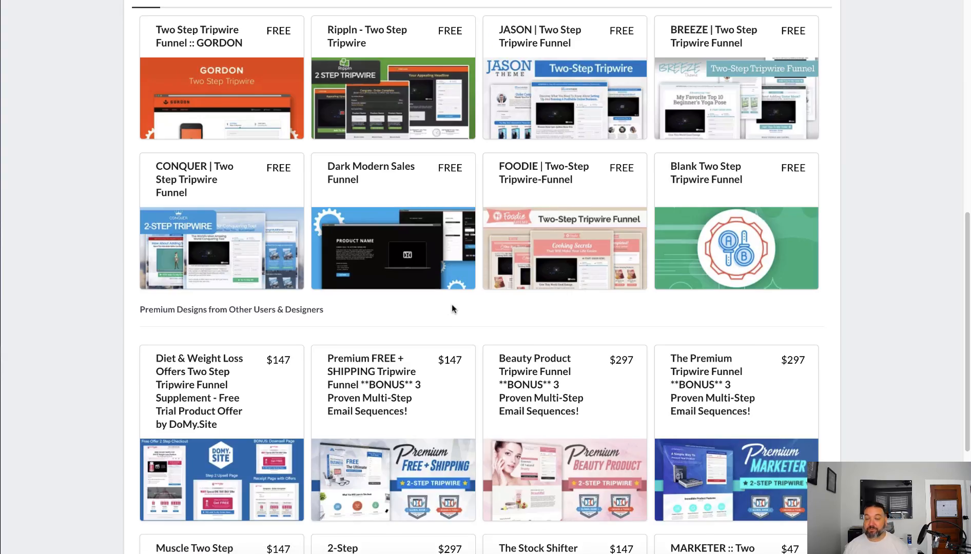
{"action": "scroll", "coordinate": [451, 306], "scroll_direction": "up", "scroll_amount": 1}
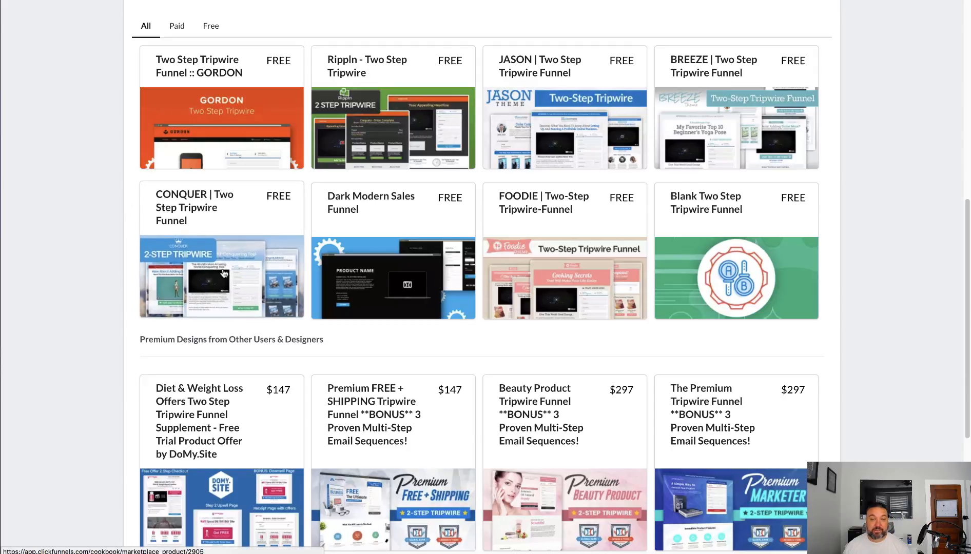
{"action": "left_click", "coordinate": [241, 263]}
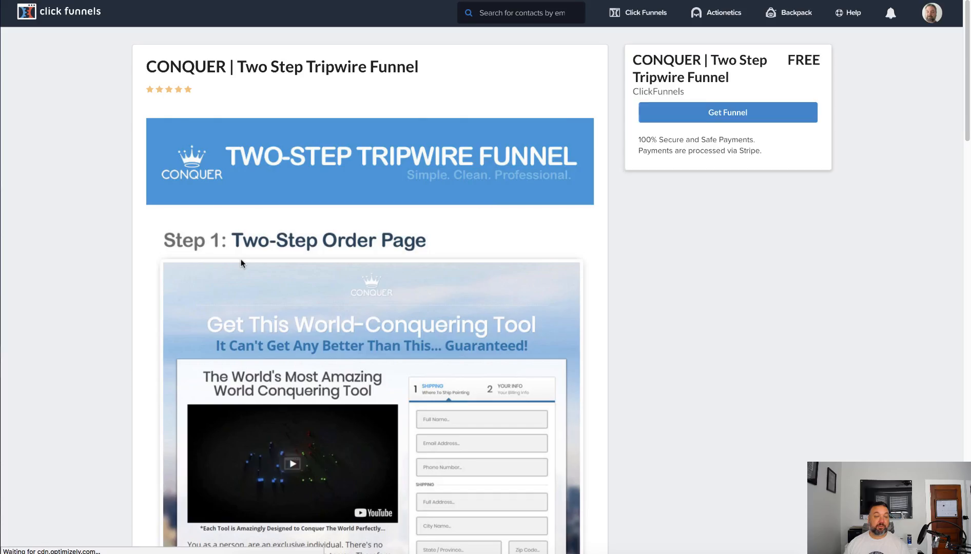
Review the CONQUER template's page previews and get the funnel for the account
{"action": "scroll", "coordinate": [378, 284], "scroll_direction": "down", "scroll_amount": 20}
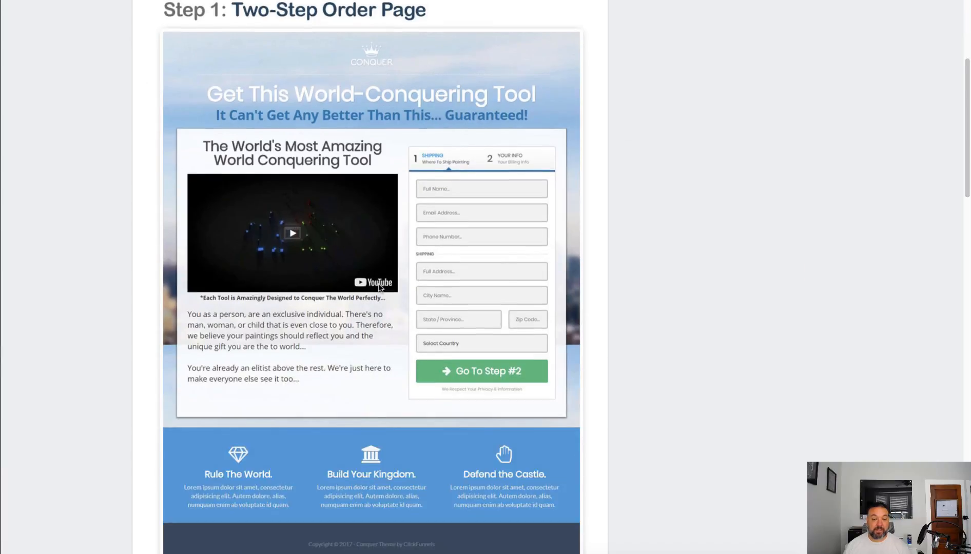
{"action": "scroll", "coordinate": [379, 283], "scroll_direction": "down", "scroll_amount": 7}
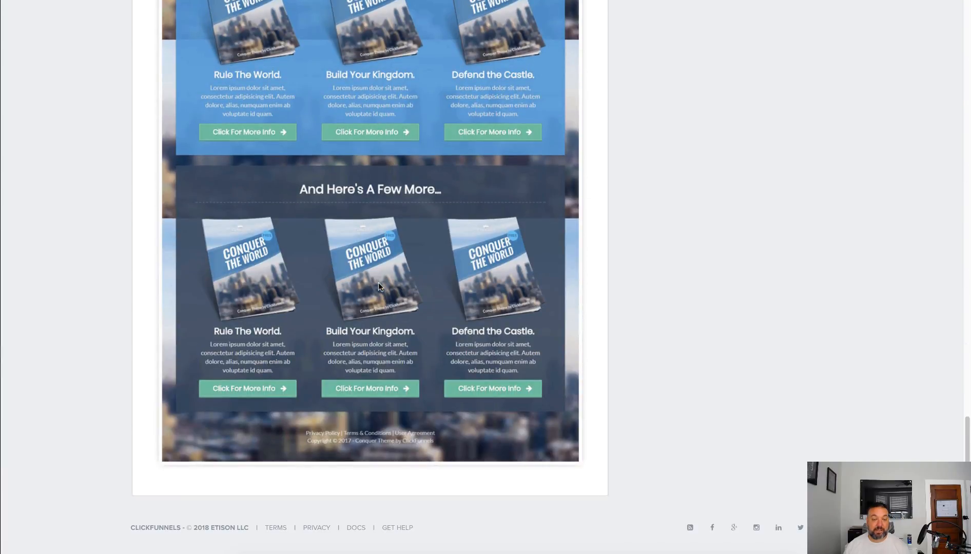
{"action": "scroll", "coordinate": [378, 281], "scroll_direction": "up", "scroll_amount": 14}
{"action": "scroll", "coordinate": [379, 281], "scroll_direction": "up", "scroll_amount": 20}
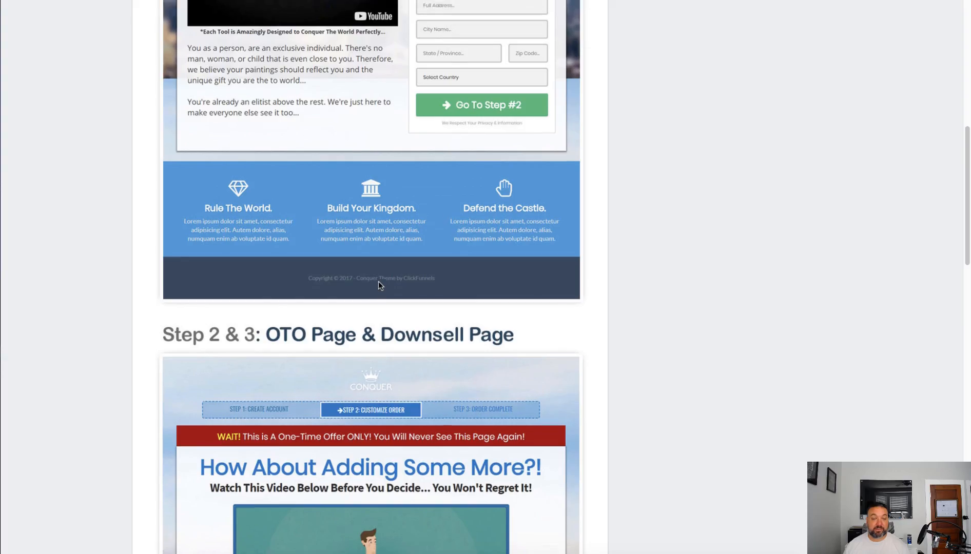
{"action": "left_click", "coordinate": [732, 129]}
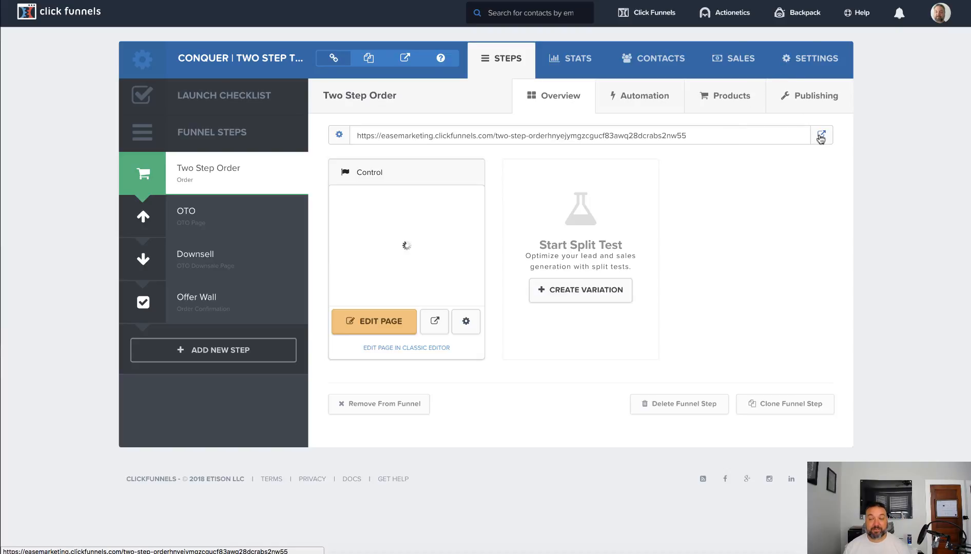
Preview the live Two Step Order page with its shipping form, and return to the funnel's steps
{"action": "left_click", "coordinate": [821, 135]}
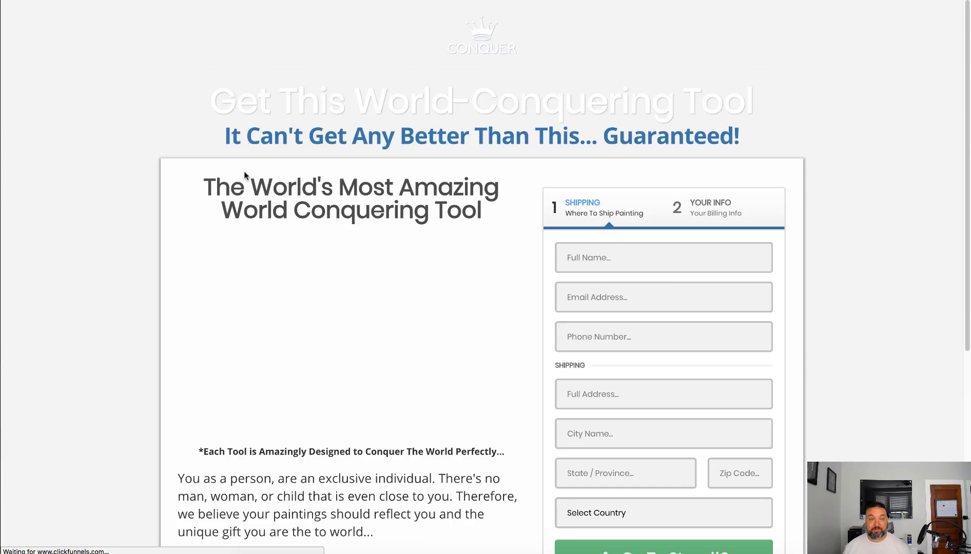
{"action": "scroll", "coordinate": [703, 222], "scroll_direction": "down", "scroll_amount": 5}
{"action": "scroll", "coordinate": [703, 222], "scroll_direction": "up", "scroll_amount": 5}
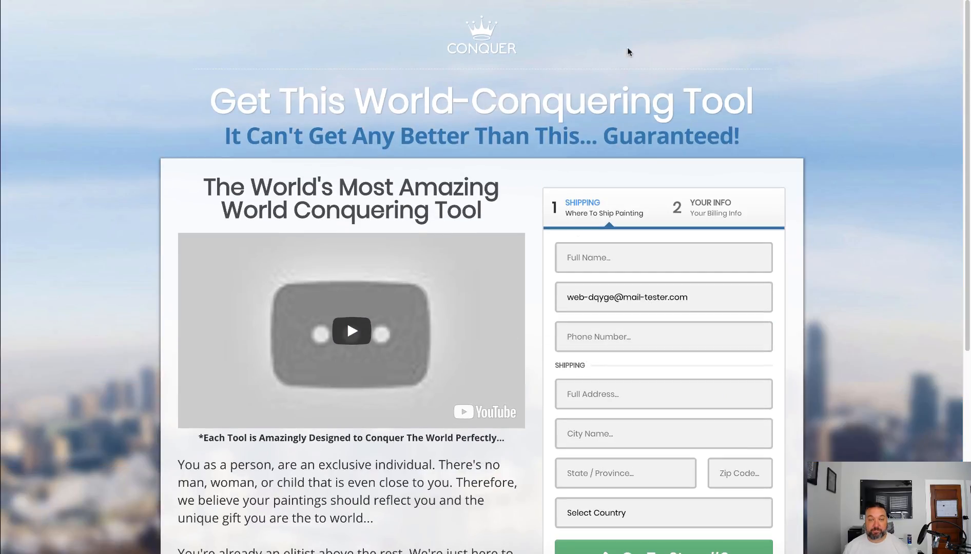
{"action": "scroll", "coordinate": [505, 357], "scroll_direction": "down", "scroll_amount": 4}
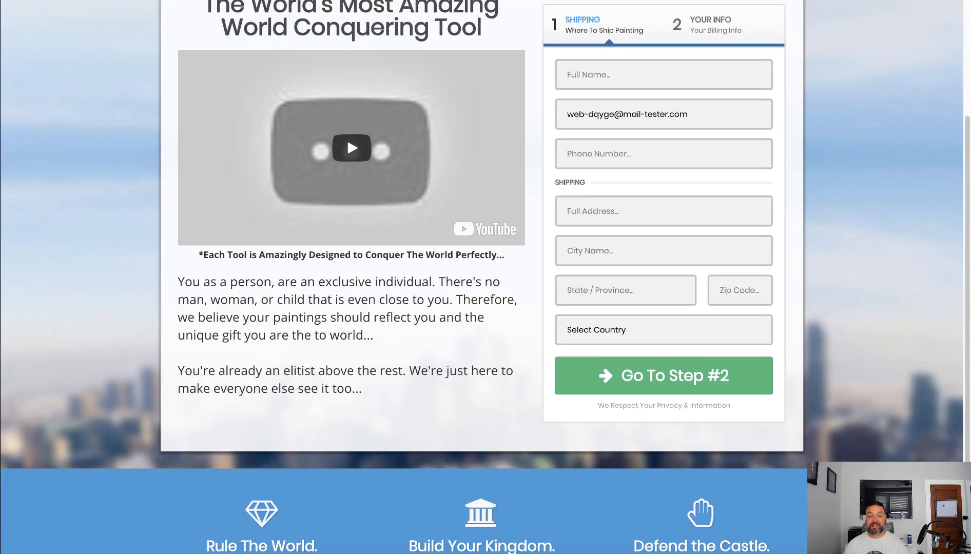
{"action": "key", "text": "ctrl+shift+Tab"}
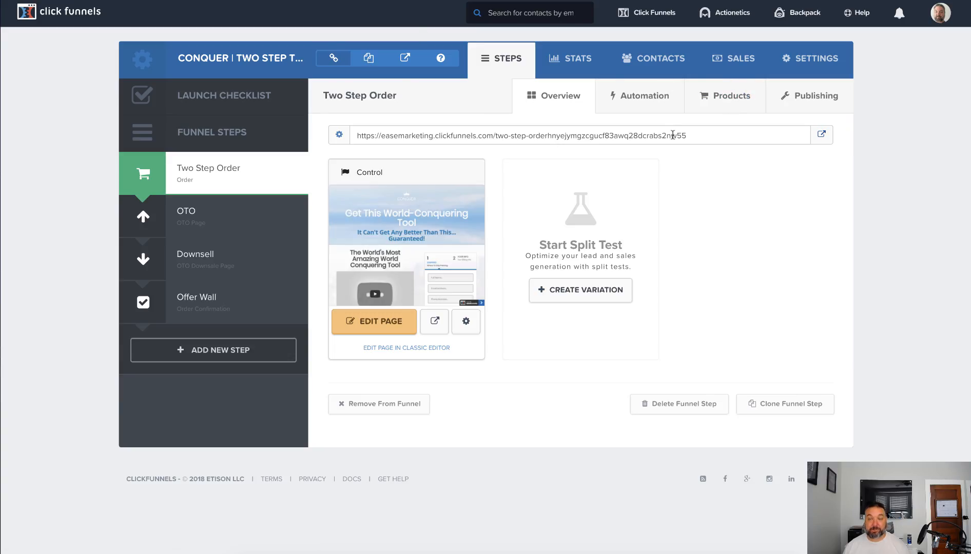
Open the account's payment gateway settings separately from the funnel and choose Stripe as a new payment gateway
{"action": "mouse_move", "coordinate": [941, 12]}
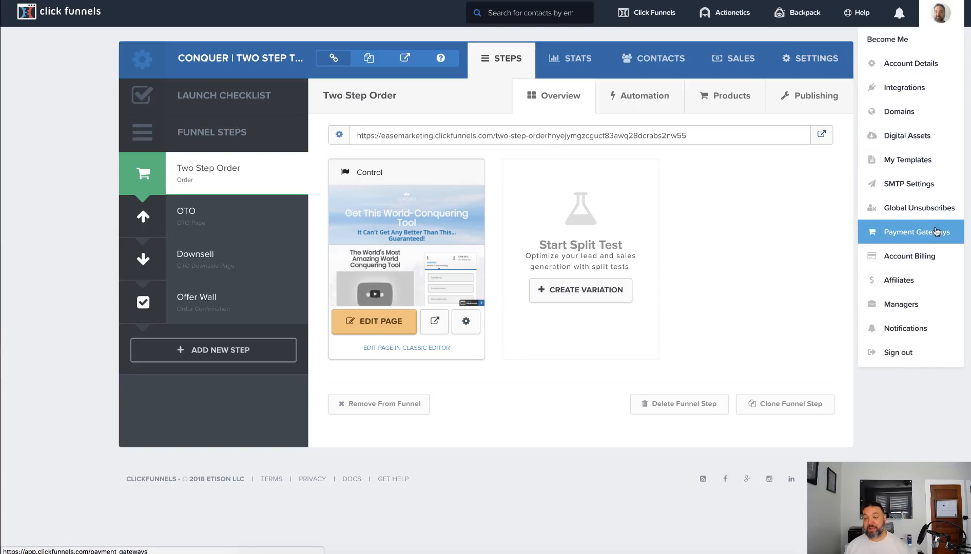
{"action": "right_click", "coordinate": [936, 231]}
{"action": "left_click", "coordinate": [955, 232]}
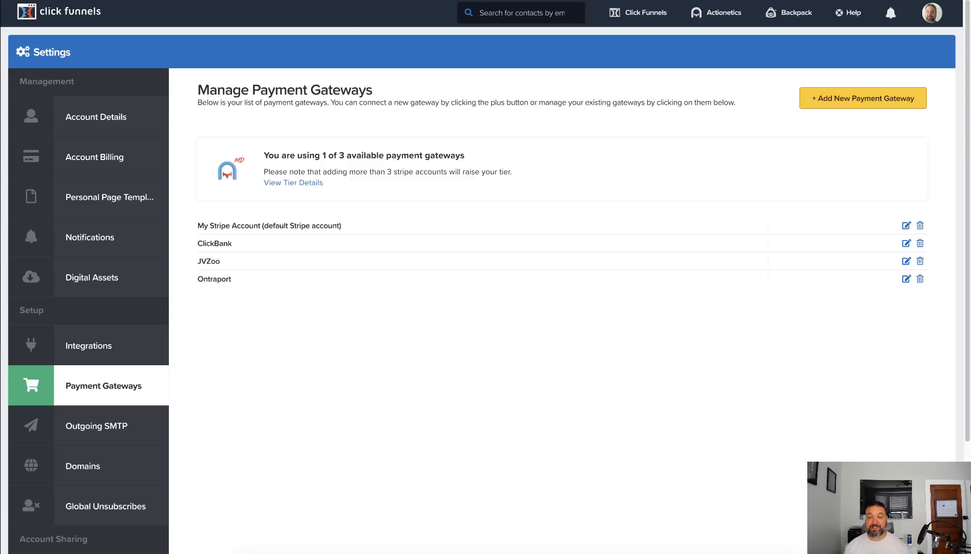
{"action": "left_click", "coordinate": [882, 106]}
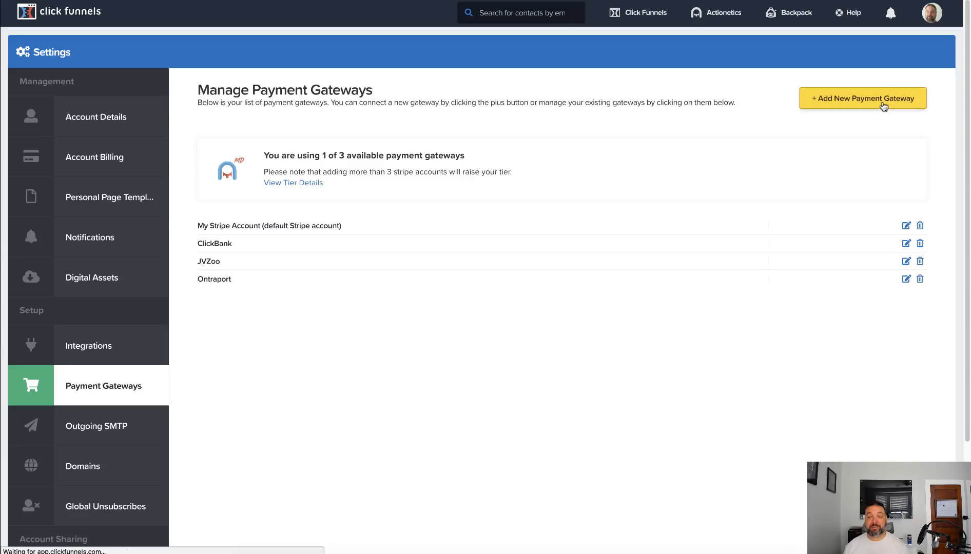
{"action": "scroll", "coordinate": [858, 288], "scroll_direction": "down", "scroll_amount": 1}
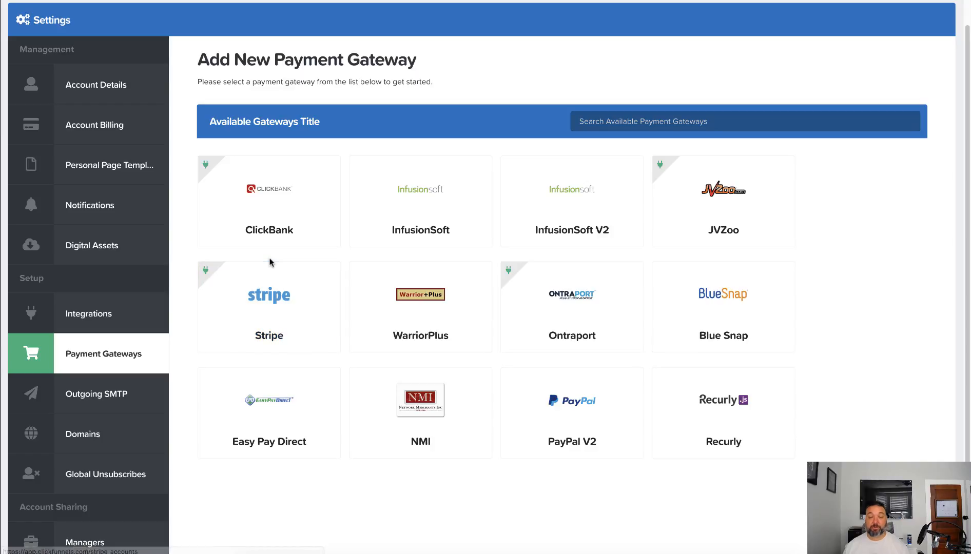
{"action": "left_click", "coordinate": [269, 277]}
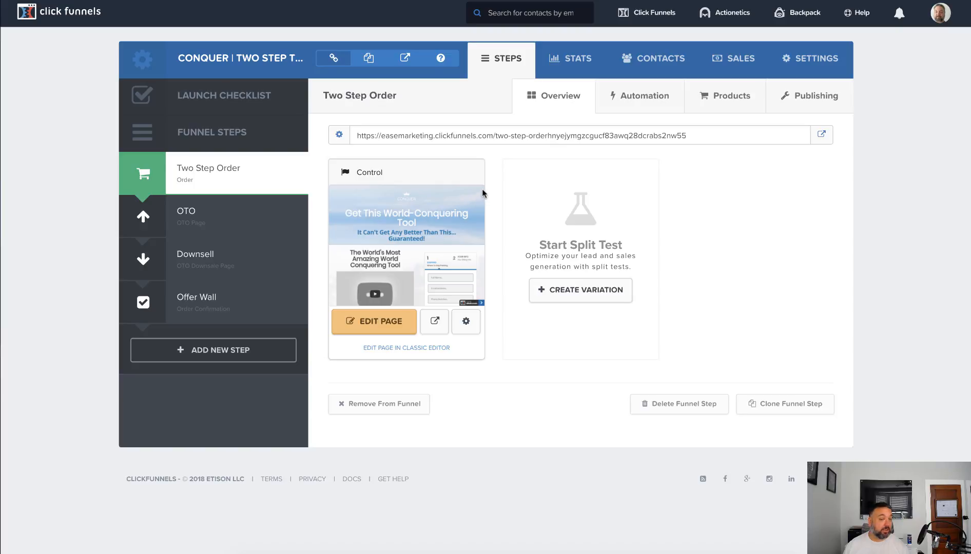
Start a new product for the Two Step Order funnel step and name it "Cheap Product"
{"action": "left_click", "coordinate": [740, 103]}
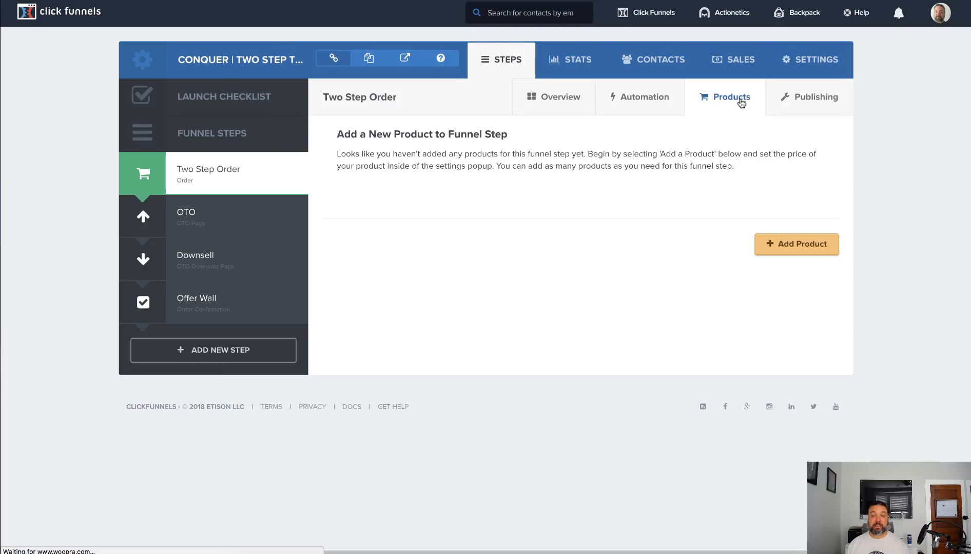
{"action": "left_click", "coordinate": [803, 245]}
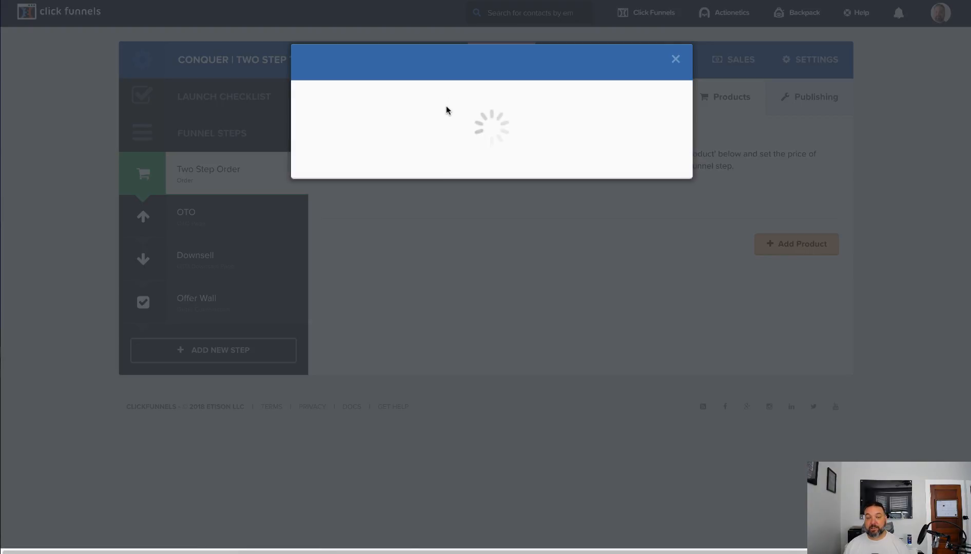
{"action": "left_click", "coordinate": [409, 149]}
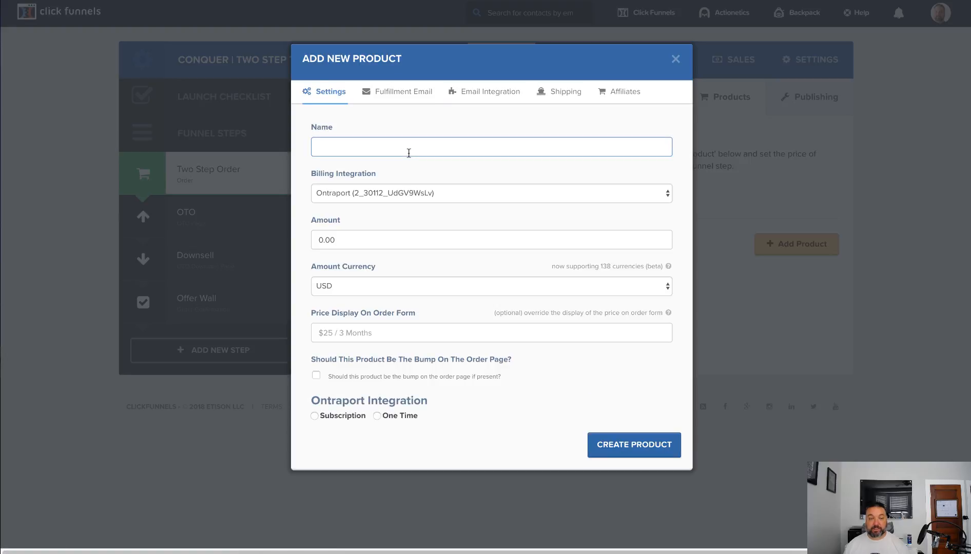
{"action": "type", "text": "C"}
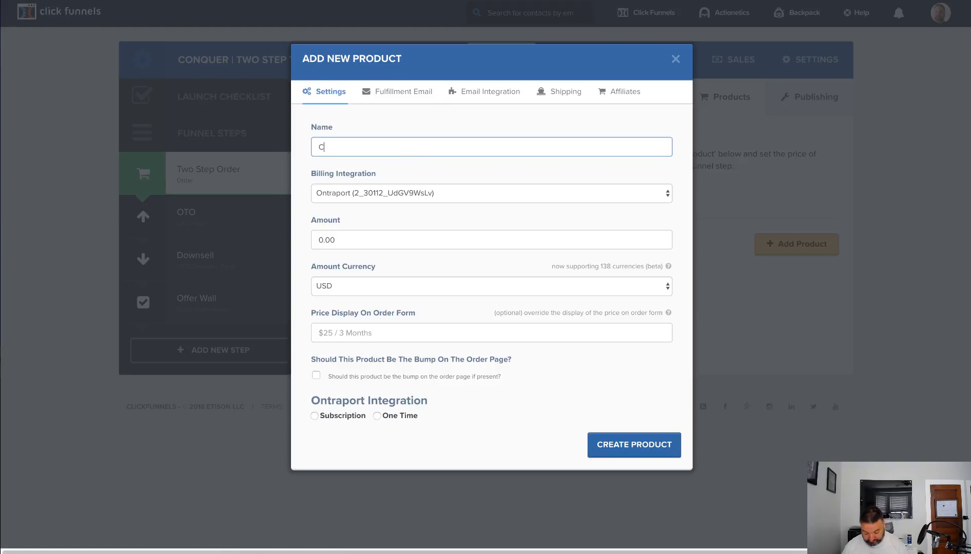
{"action": "type", "text": "heap Product"}
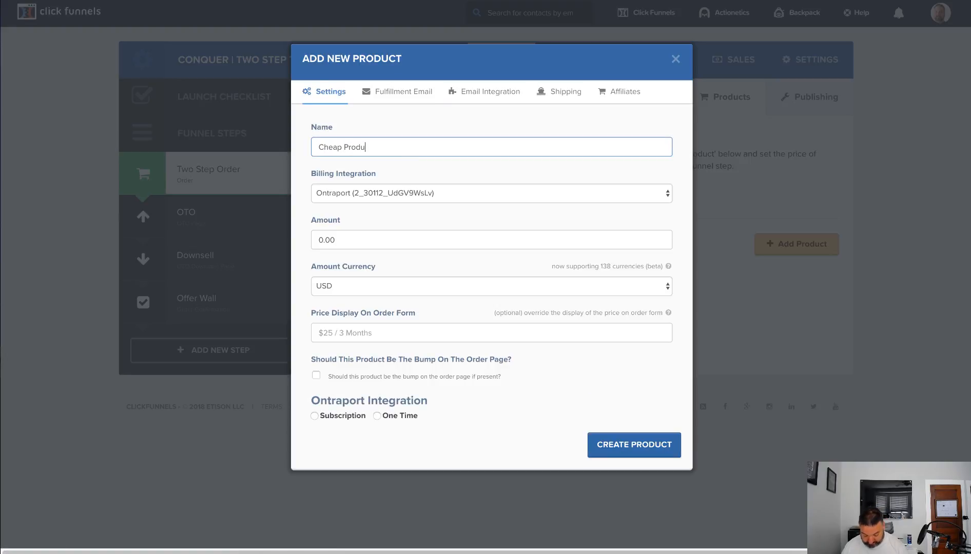
Bill the product through Stripe Account-My Stripe Account and set its amount to 7.00
{"action": "left_click", "coordinate": [390, 192]}
{"action": "left_click", "coordinate": [383, 204]}
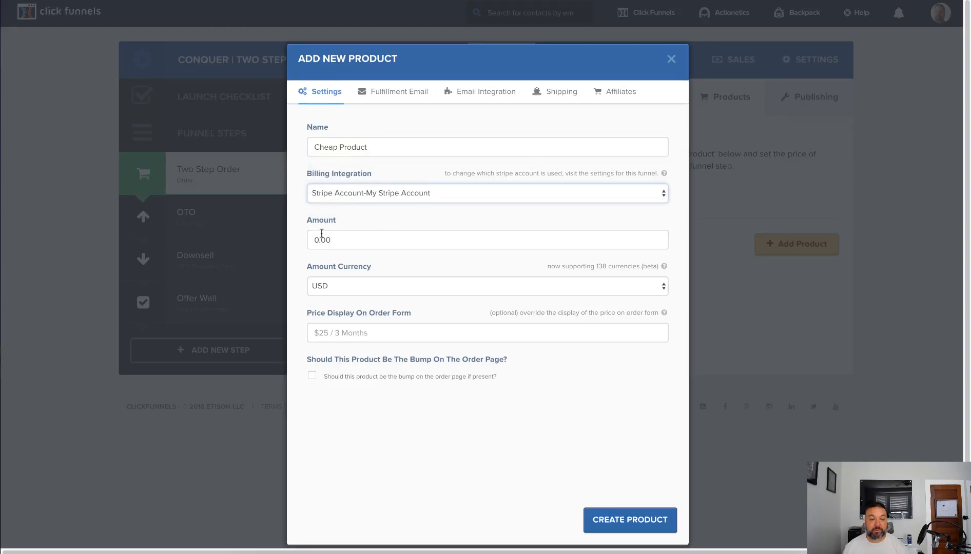
{"action": "left_click", "coordinate": [313, 239]}
{"action": "type", "text": "7"}
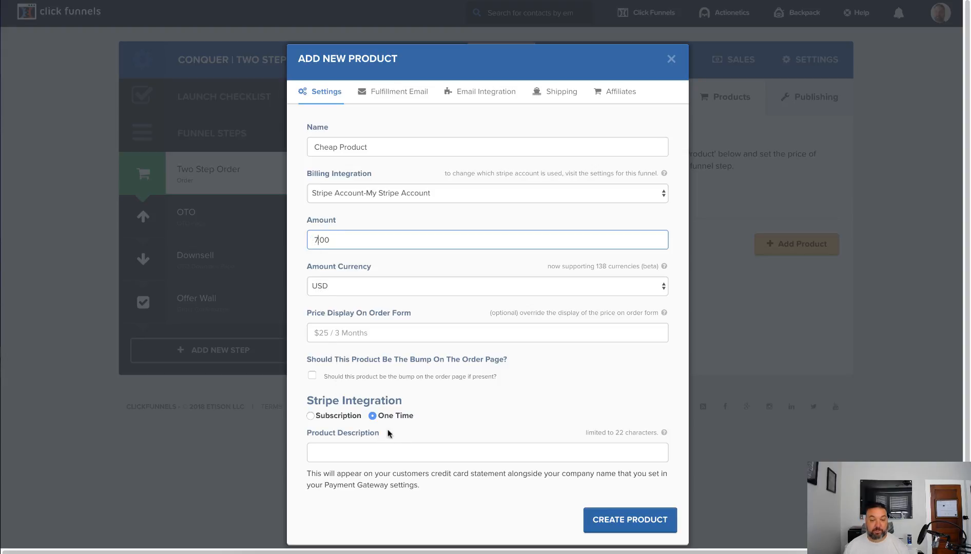
Enter "Custom Discription" as the Stripe product description and create the product
{"action": "scroll", "coordinate": [469, 387], "scroll_direction": "down", "scroll_amount": 1}
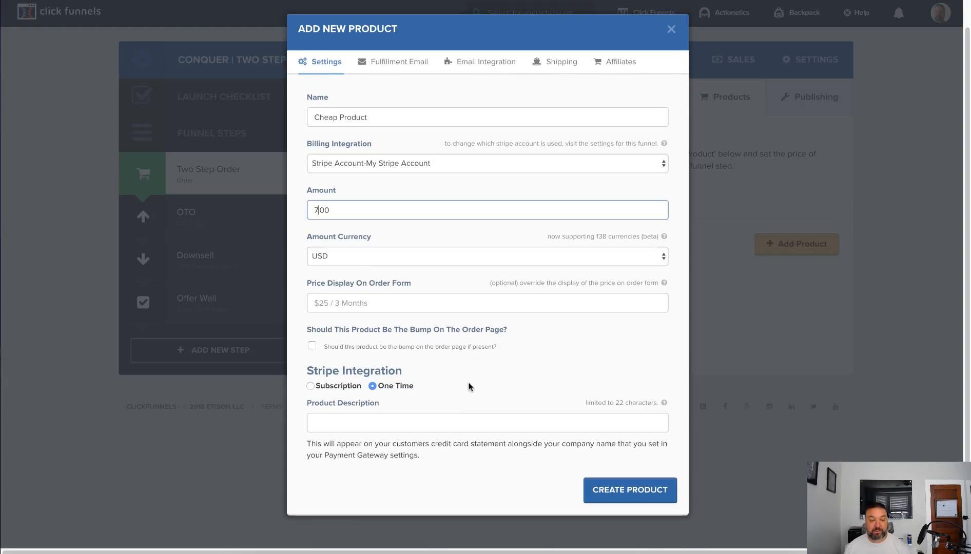
{"action": "left_click", "coordinate": [364, 425]}
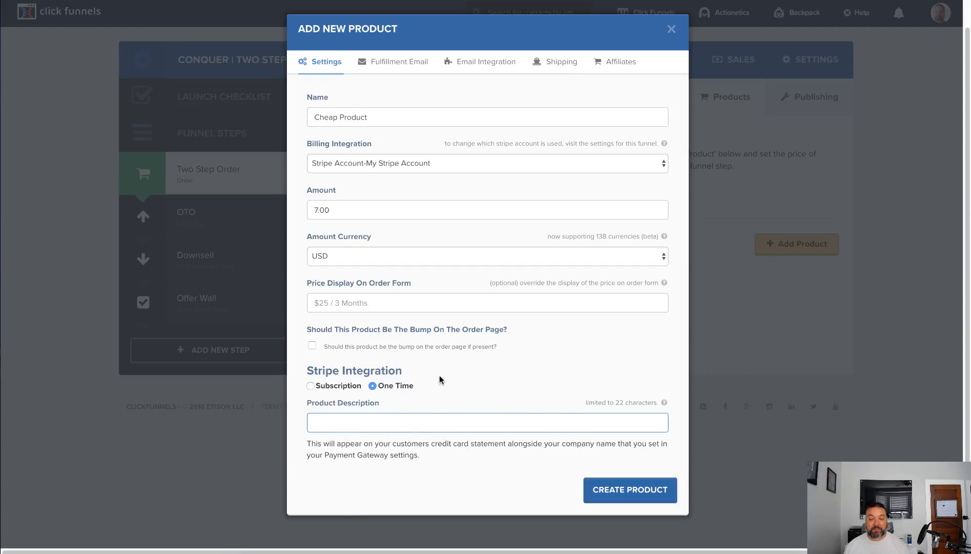
{"action": "scroll", "coordinate": [477, 380], "scroll_direction": "down", "scroll_amount": 1}
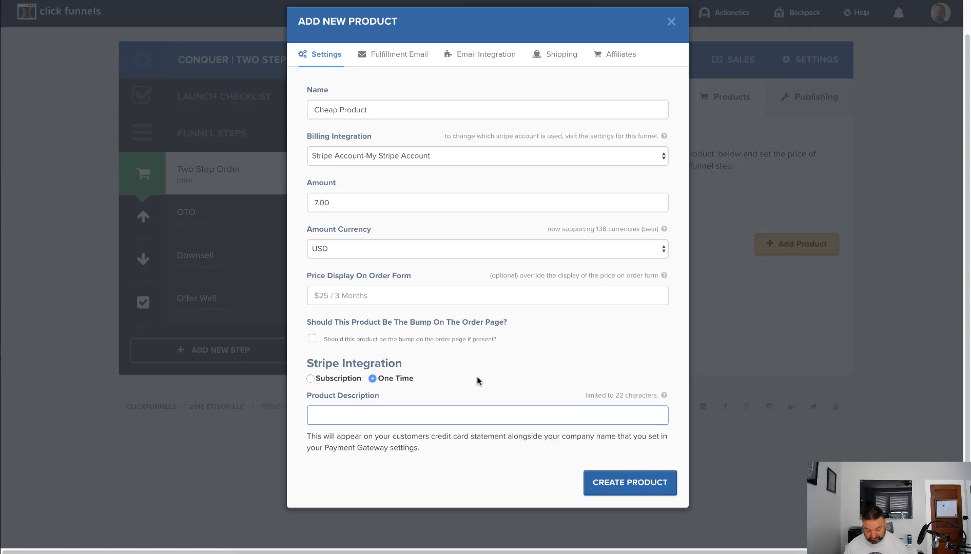
{"action": "type", "text": "Custom"}
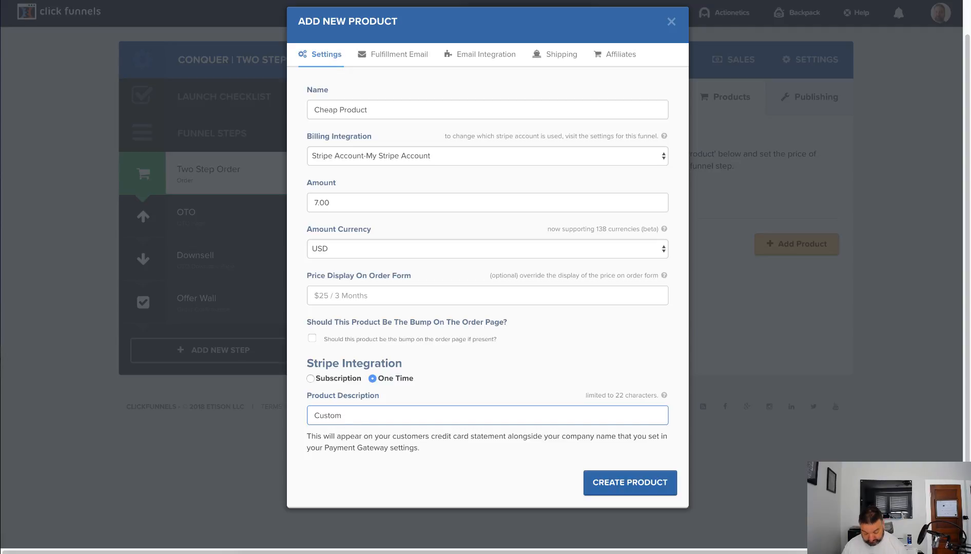
{"action": "type", "text": "Discr"}
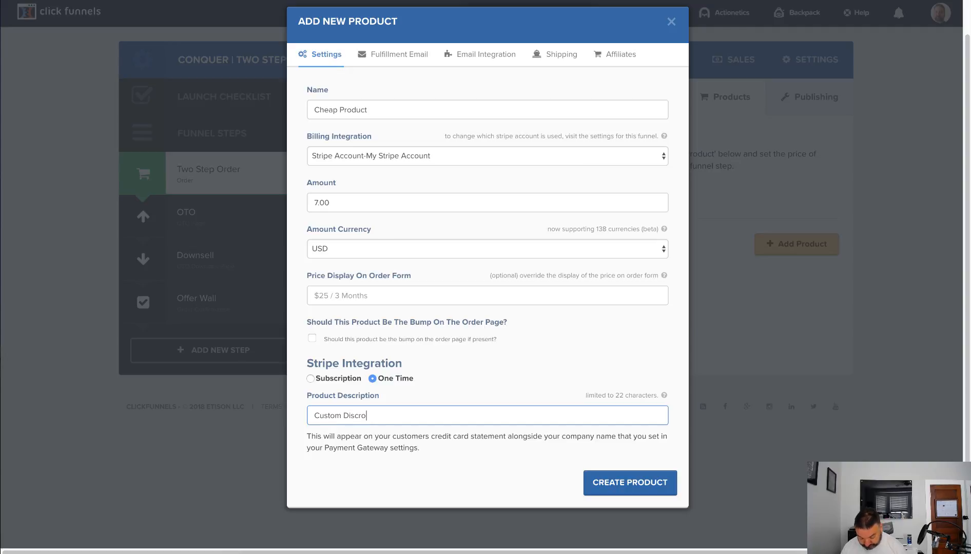
{"action": "type", "text": "iption"}
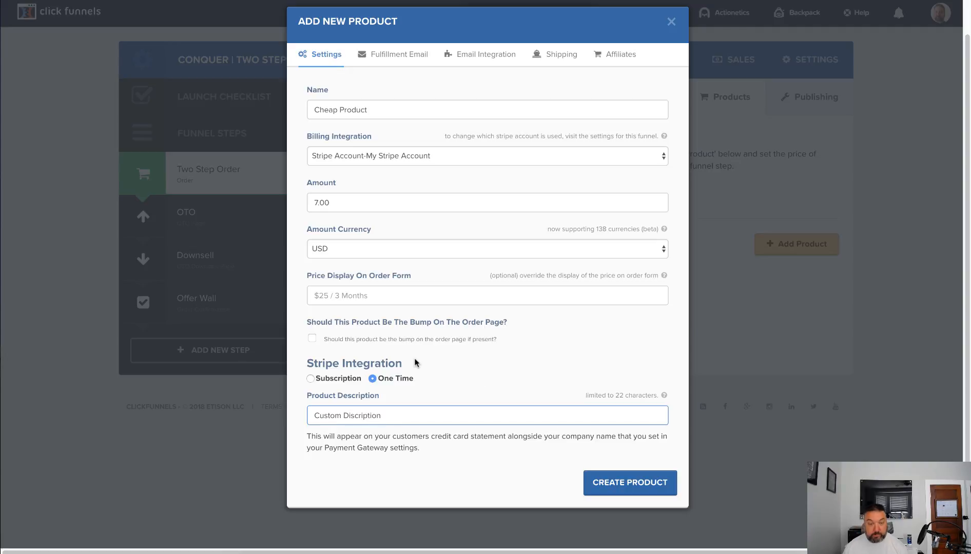
{"action": "left_click", "coordinate": [594, 479]}
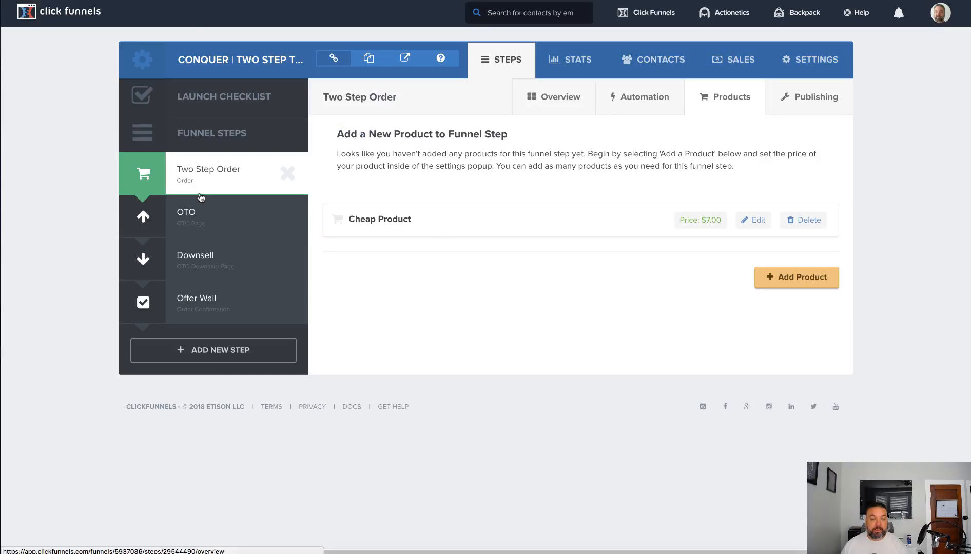
Open the Two Step Order page in the page editor and look over its video, copy and order form
{"action": "left_click", "coordinate": [189, 175]}
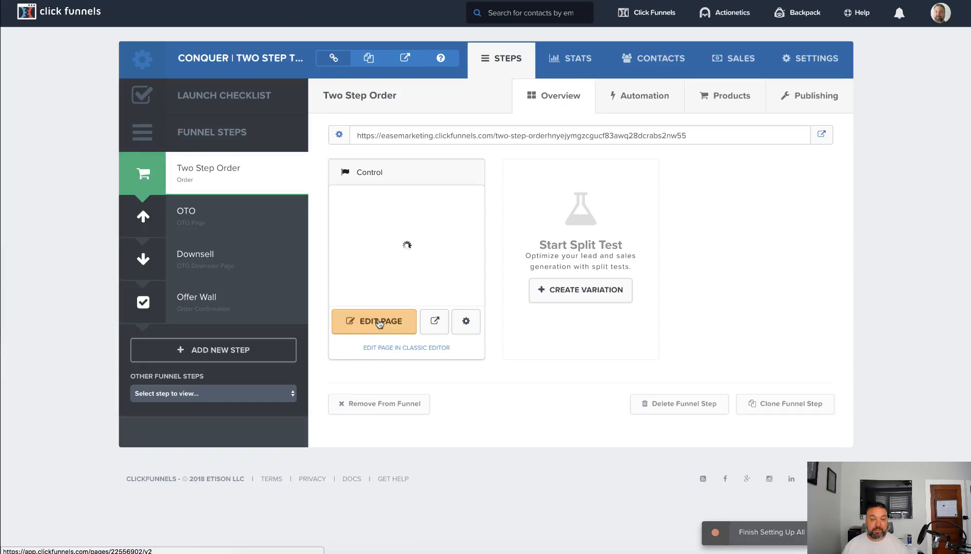
{"action": "left_click", "coordinate": [379, 324]}
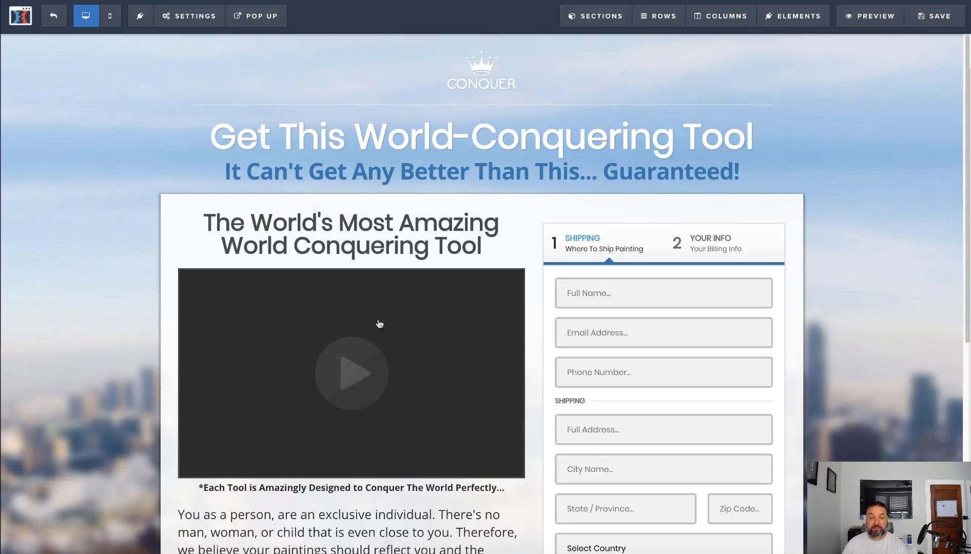
{"action": "scroll", "coordinate": [773, 156], "scroll_direction": "down", "scroll_amount": 4}
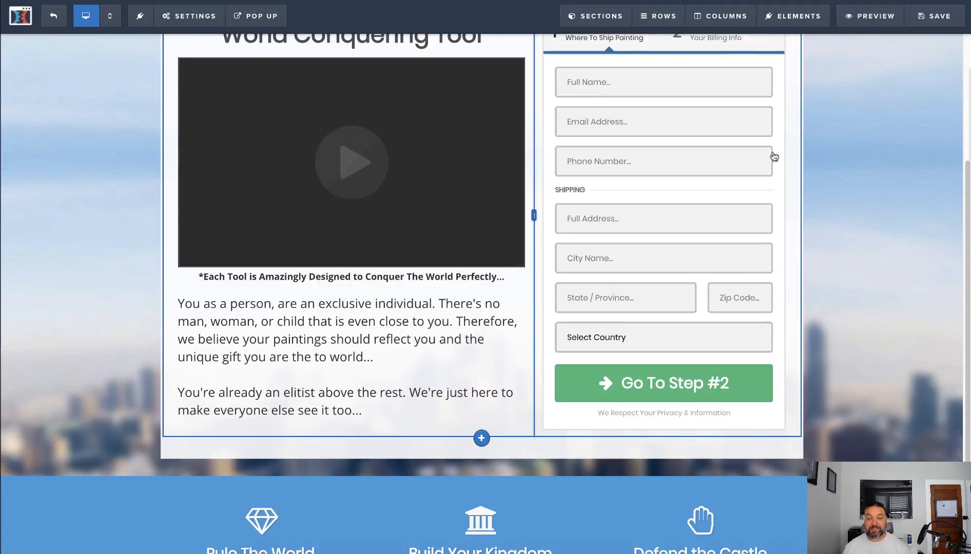
{"action": "scroll", "coordinate": [617, 336], "scroll_direction": "up", "scroll_amount": 3}
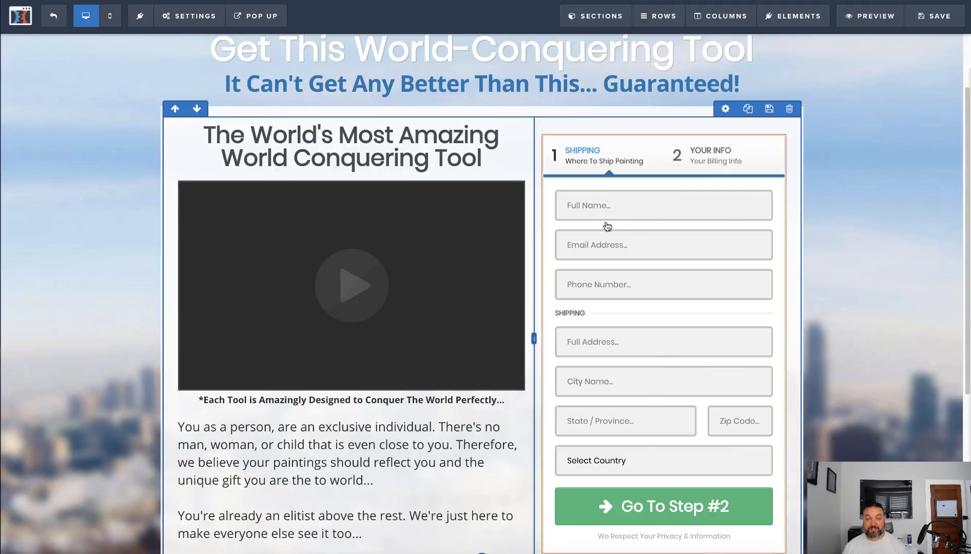
Connect the page's email integration to null (Actionetics) with the Add To List action for the Funnel Assistant list, and save the page
{"action": "left_click", "coordinate": [189, 16]}
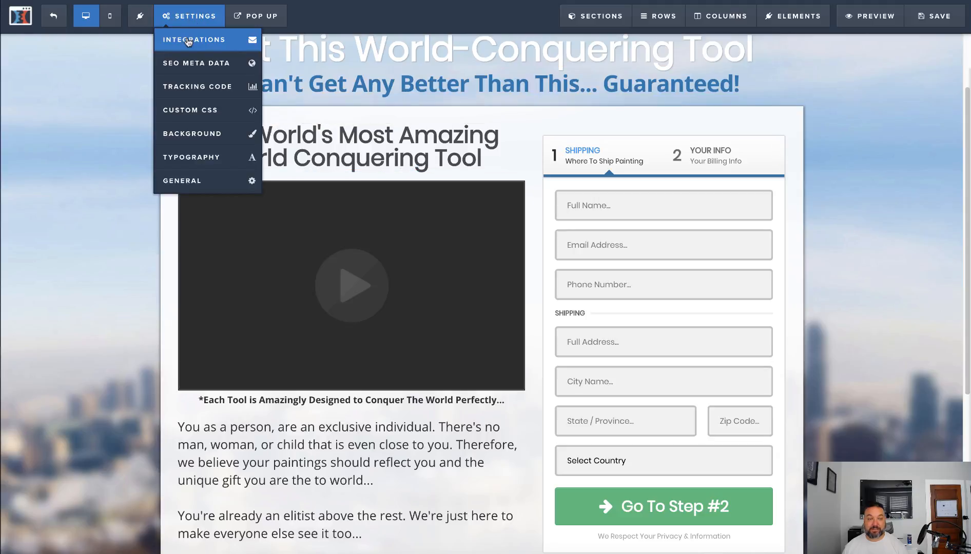
{"action": "left_click", "coordinate": [188, 41]}
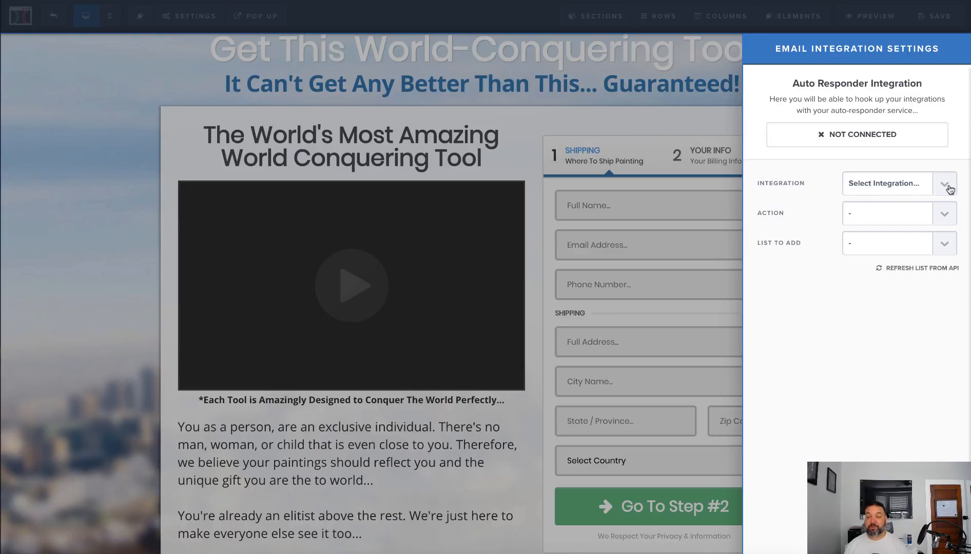
{"action": "left_click", "coordinate": [948, 188]}
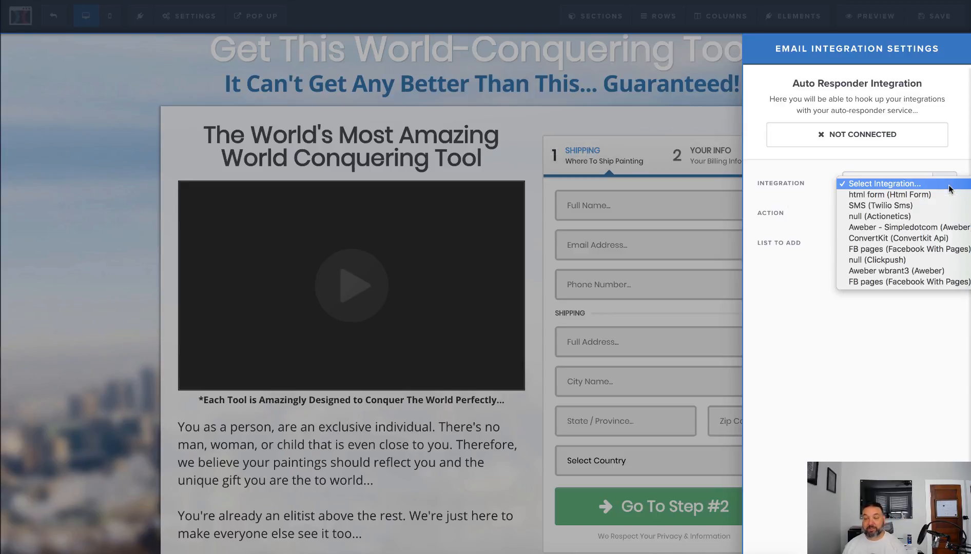
{"action": "left_click", "coordinate": [898, 219]}
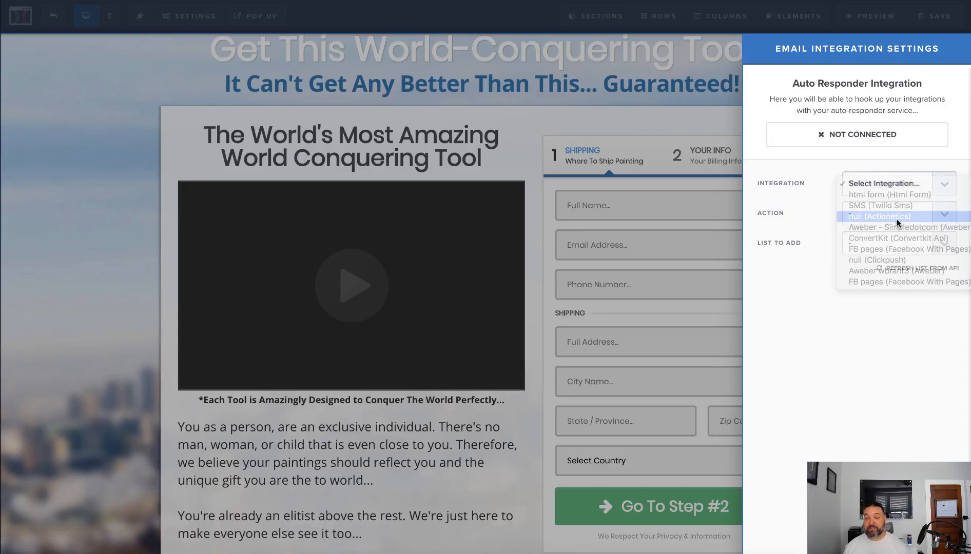
{"action": "left_click", "coordinate": [902, 214]}
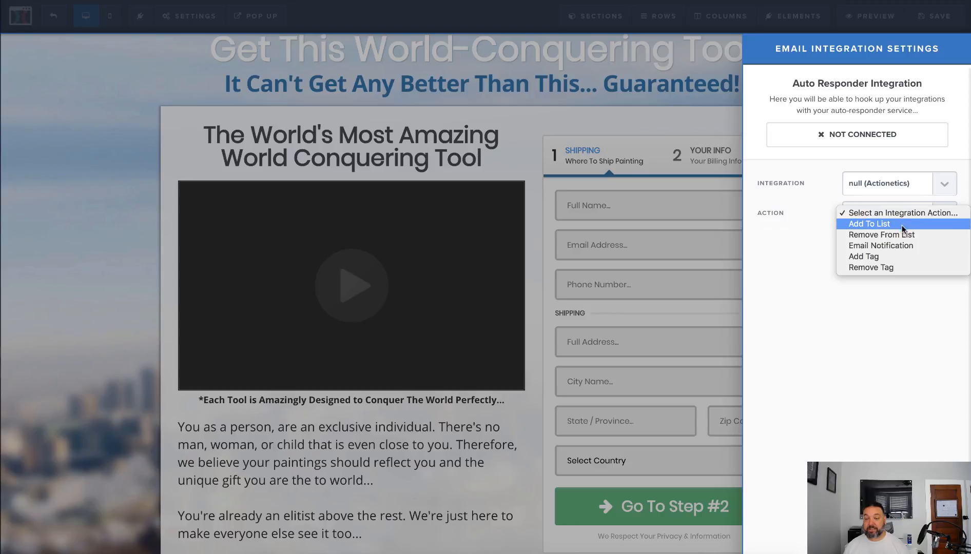
{"action": "left_click", "coordinate": [902, 226]}
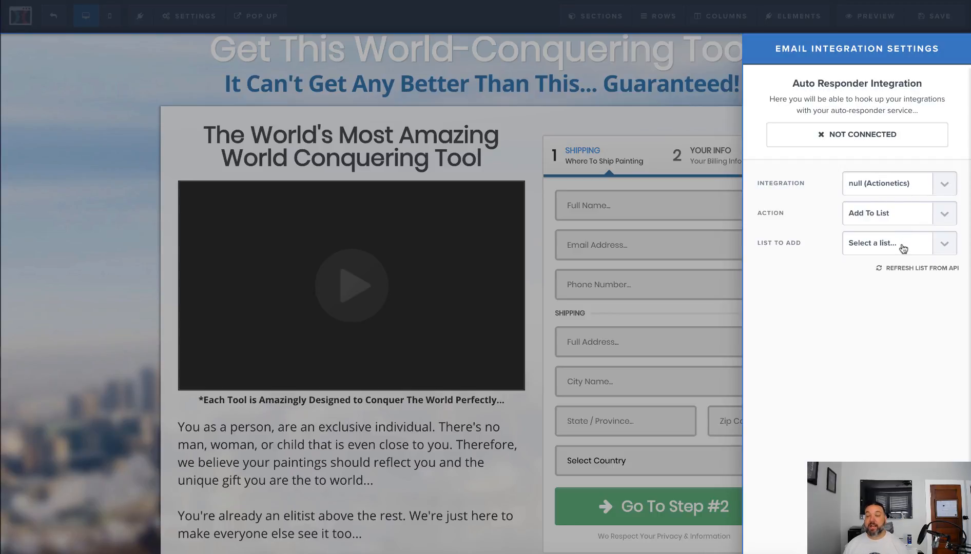
{"action": "left_click", "coordinate": [903, 248]}
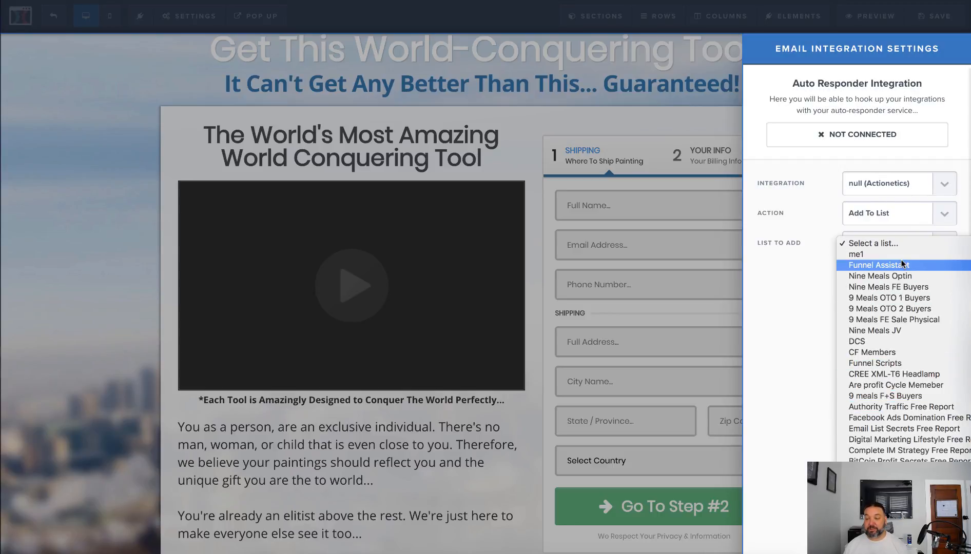
{"action": "left_click", "coordinate": [903, 265]}
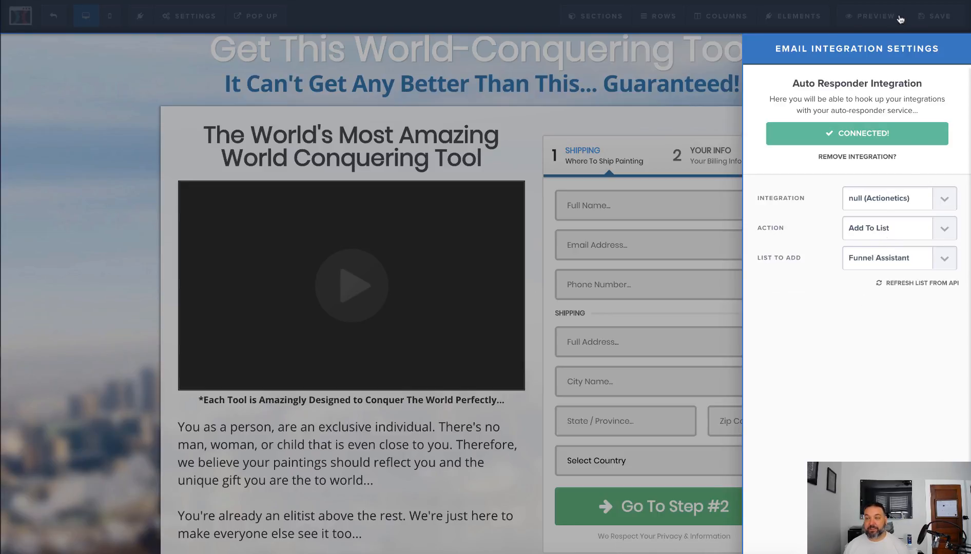
{"action": "left_click", "coordinate": [926, 19]}
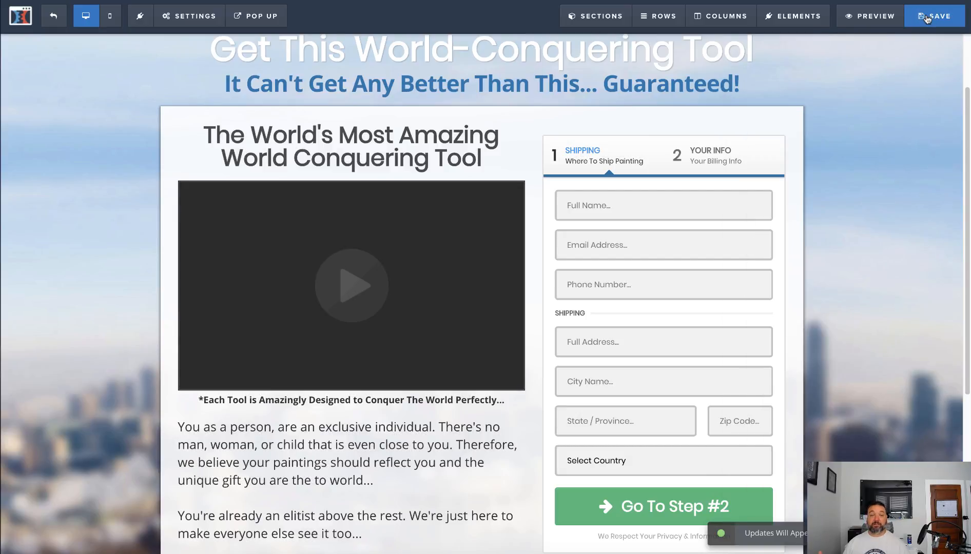
Look over the page down to its footer, and inspect the CONQUER logo's image settings without changing them
{"action": "scroll", "coordinate": [473, 362], "scroll_direction": "down", "scroll_amount": 5}
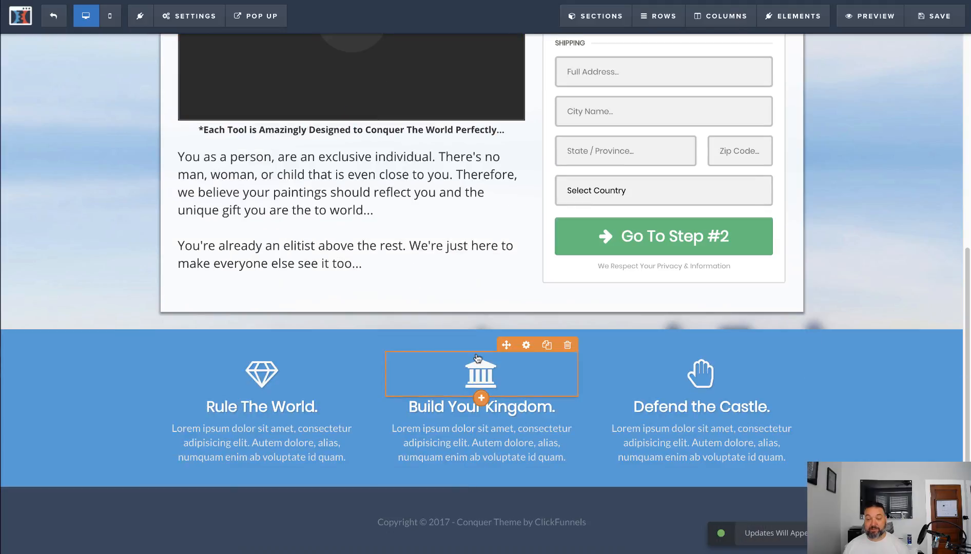
{"action": "scroll", "coordinate": [477, 358], "scroll_direction": "up", "scroll_amount": 6}
{"action": "scroll", "coordinate": [477, 358], "scroll_direction": "up", "scroll_amount": 1}
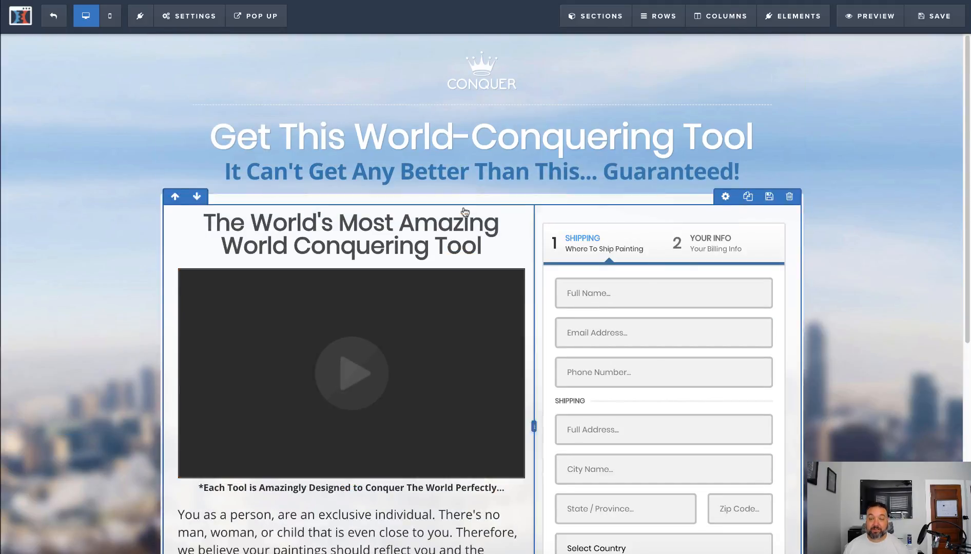
{"action": "left_click", "coordinate": [481, 72]}
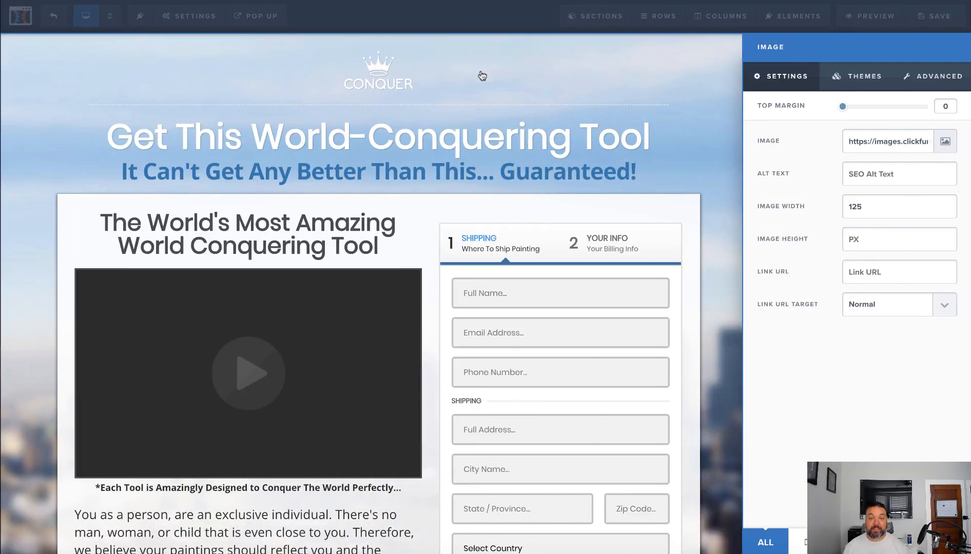
{"action": "left_click", "coordinate": [483, 76]}
{"action": "left_click", "coordinate": [482, 76]}
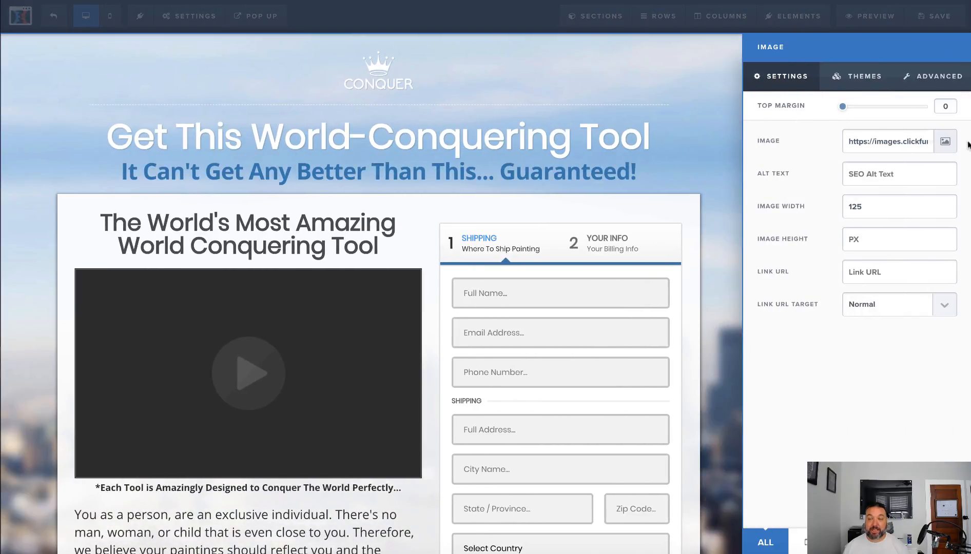
{"action": "left_click", "coordinate": [372, 79]}
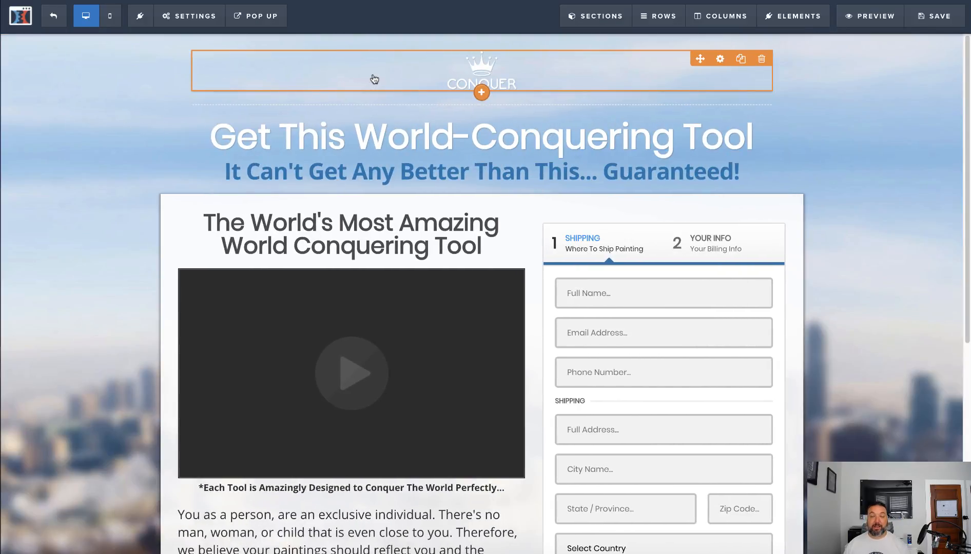
Replace the order page's main headline with "This is really cool"
{"action": "left_click", "coordinate": [361, 148]}
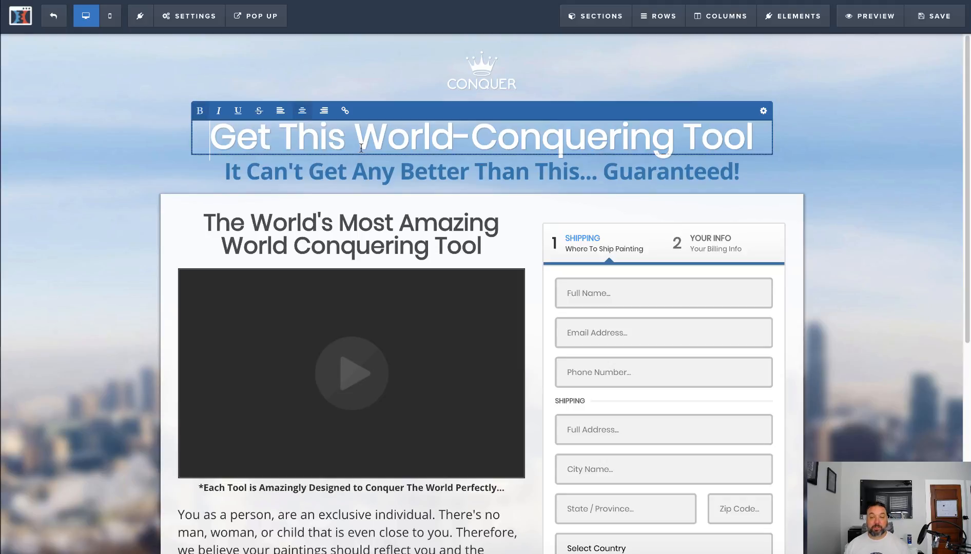
{"action": "double_click", "coordinate": [361, 148]}
{"action": "triple_click", "coordinate": [361, 148]}
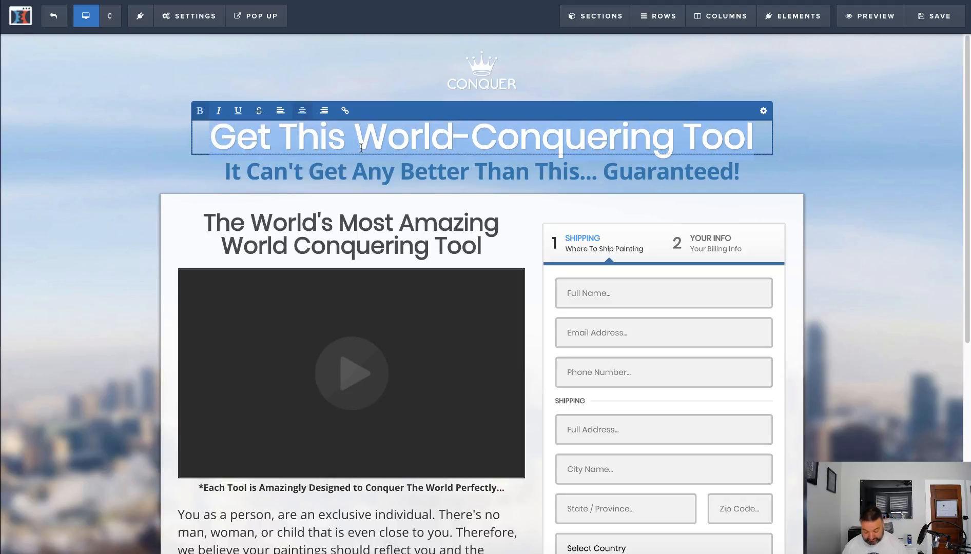
{"action": "type", "text": "Th"}
{"action": "type", "text": "is "}
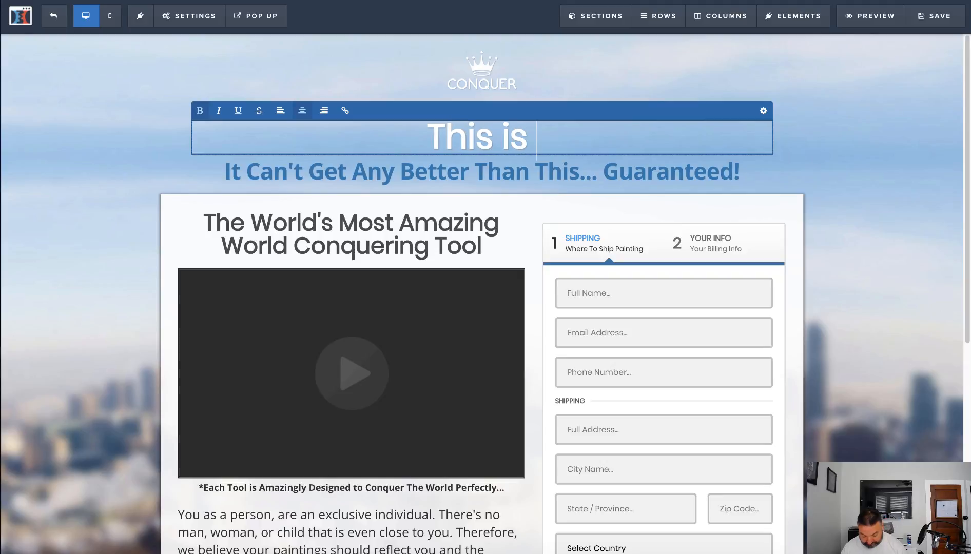
{"action": "type", "text": "really cool"}
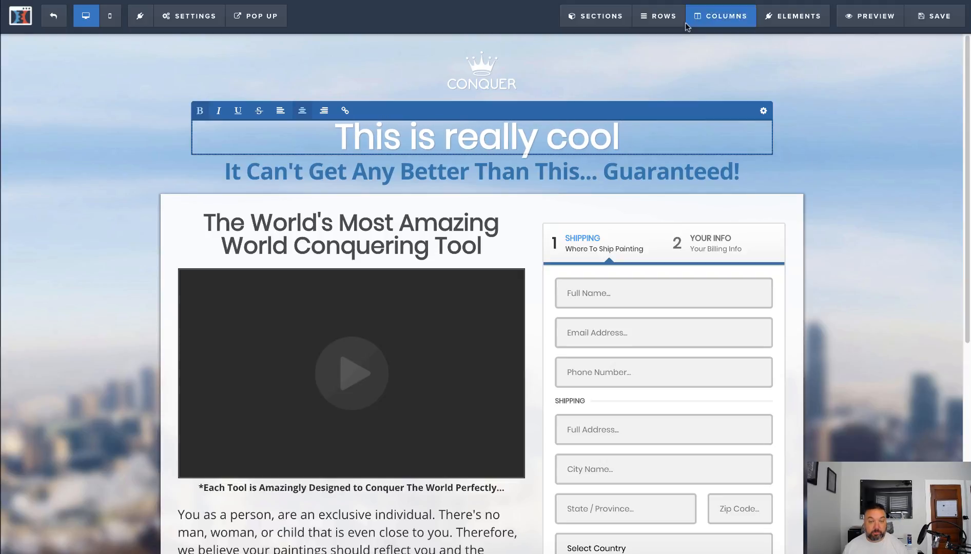
Replace the headline above the video with "Buy my stuff" and save the page
{"action": "left_click", "coordinate": [370, 218]}
{"action": "triple_click", "coordinate": [369, 217]}
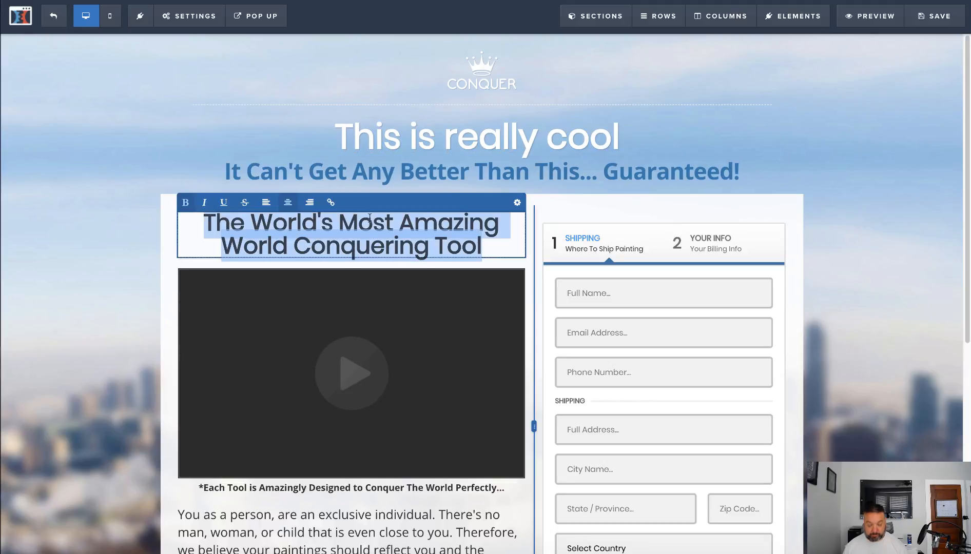
{"action": "type", "text": "Buy my stuff"}
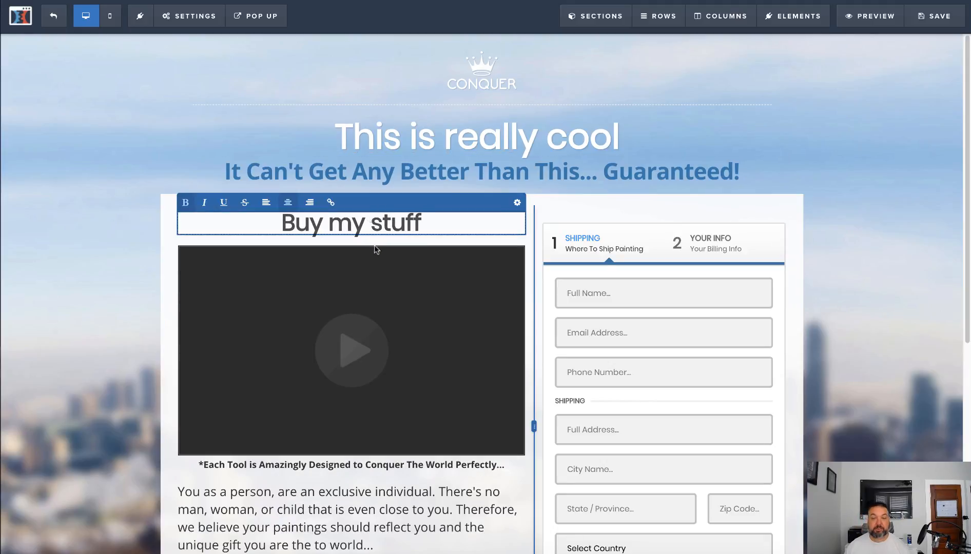
{"action": "scroll", "coordinate": [375, 251], "scroll_direction": "down", "scroll_amount": 5}
{"action": "scroll", "coordinate": [389, 288], "scroll_direction": "up", "scroll_amount": 5}
{"action": "left_click", "coordinate": [939, 15]}
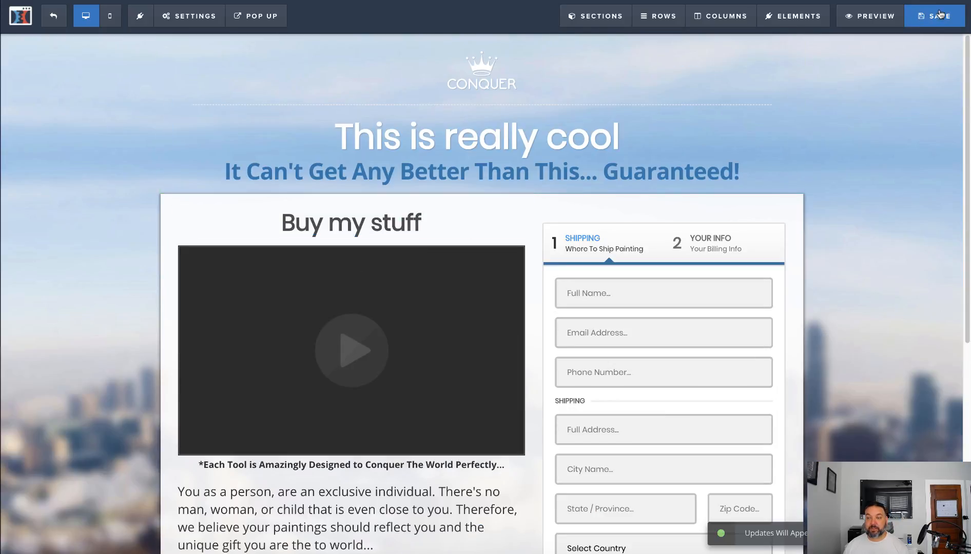
Preview the order page and autofill its shipping form with test contact and address details
{"action": "left_click", "coordinate": [849, 20]}
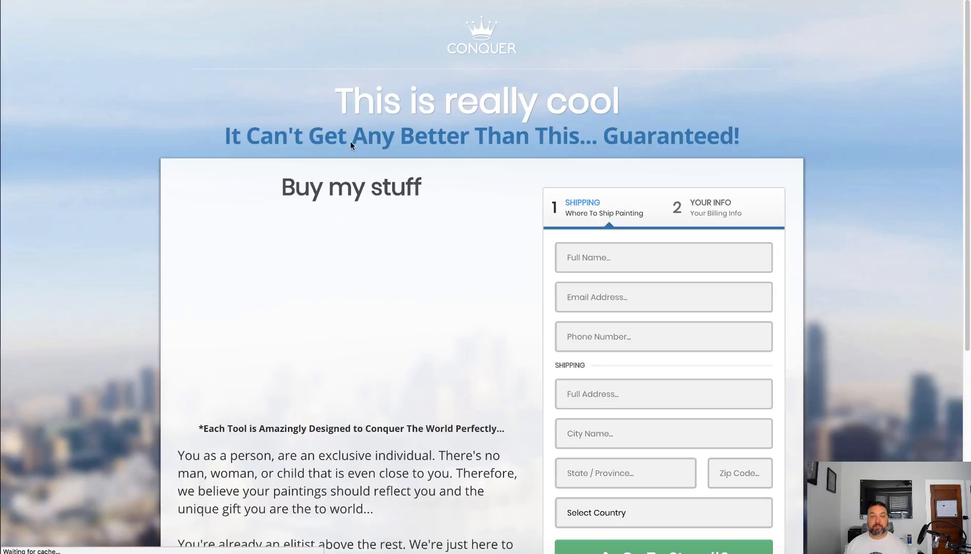
{"action": "scroll", "coordinate": [397, 251], "scroll_direction": "down", "scroll_amount": 2}
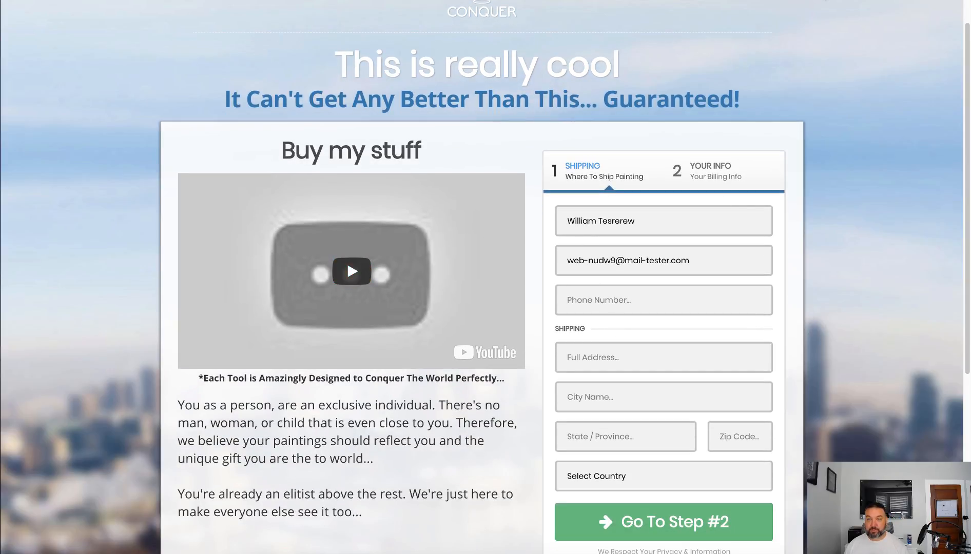
{"action": "left_click", "coordinate": [825, 0]}
{"action": "left_click", "coordinate": [849, 63]}
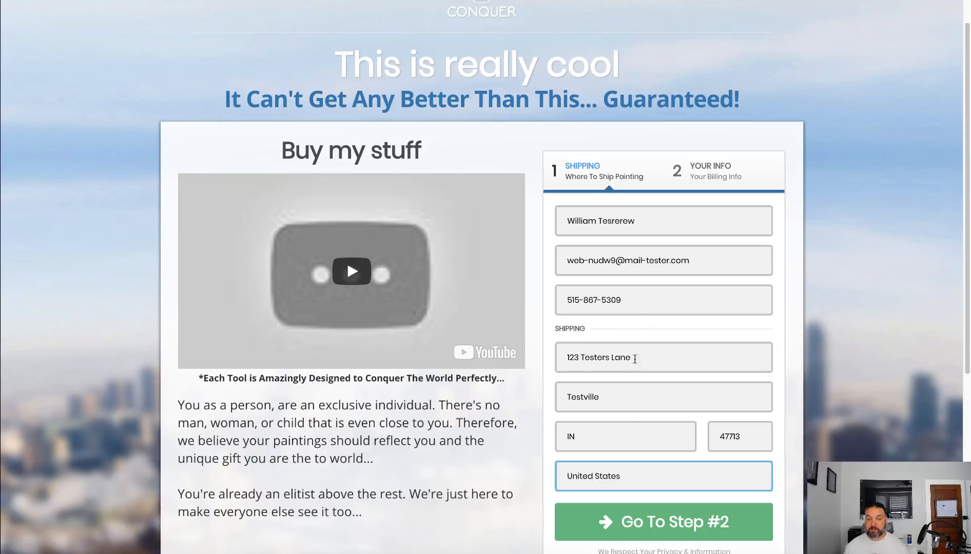
Continue to the second step of the previewed order form and look over the product, card fields and one-time offer
{"action": "scroll", "coordinate": [645, 303], "scroll_direction": "down", "scroll_amount": 1}
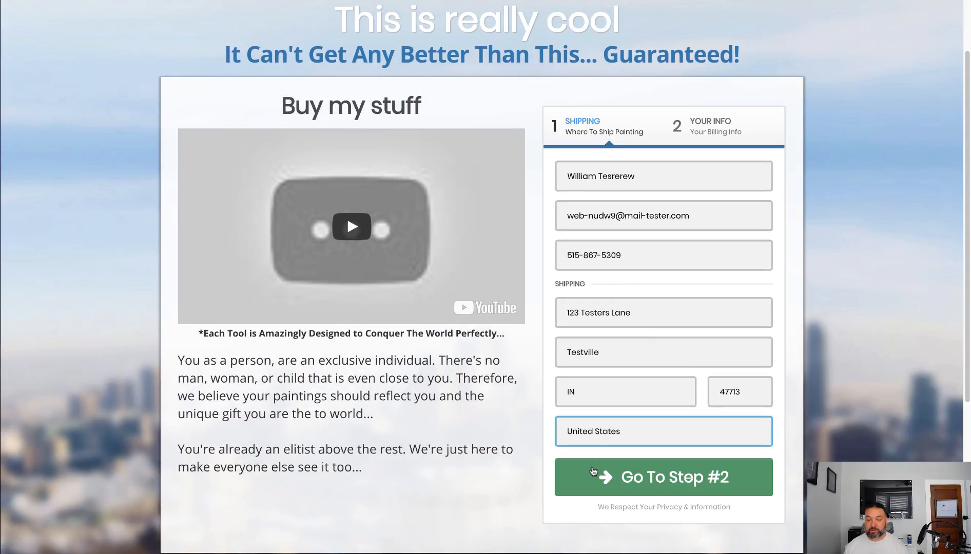
{"action": "left_click", "coordinate": [593, 470]}
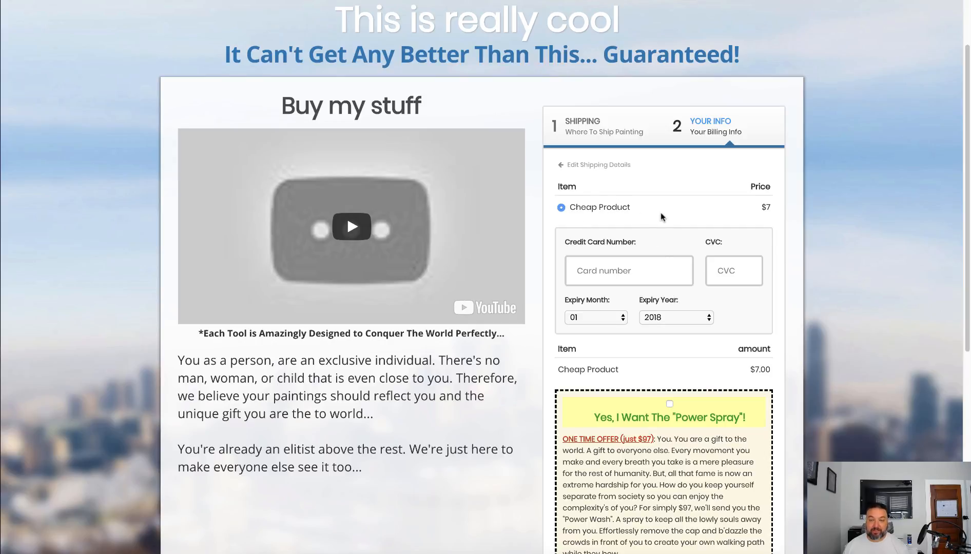
{"action": "scroll", "coordinate": [601, 300], "scroll_direction": "down", "scroll_amount": 3}
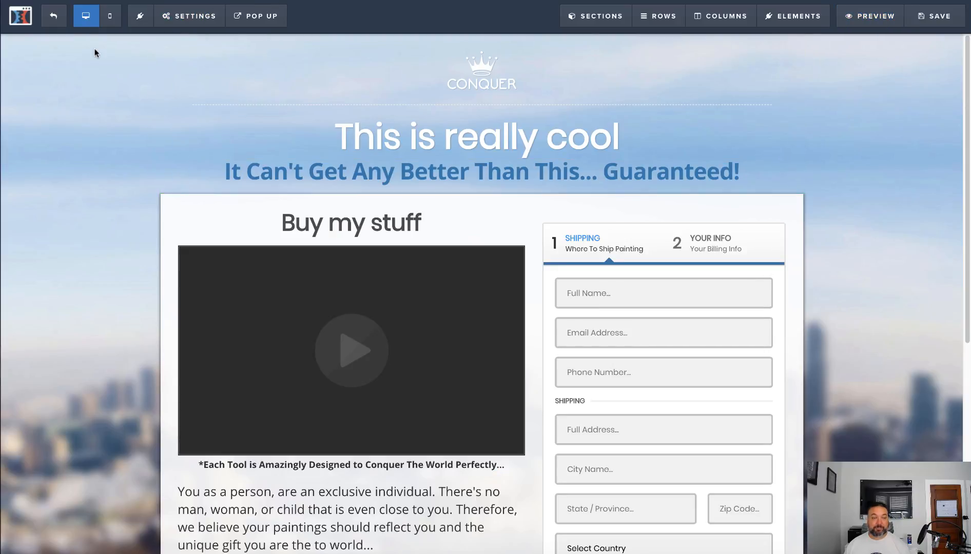
Return to the funnel steps and preview the OTO page, examining its video, add-to-order button and decline link
{"action": "left_click", "coordinate": [54, 17]}
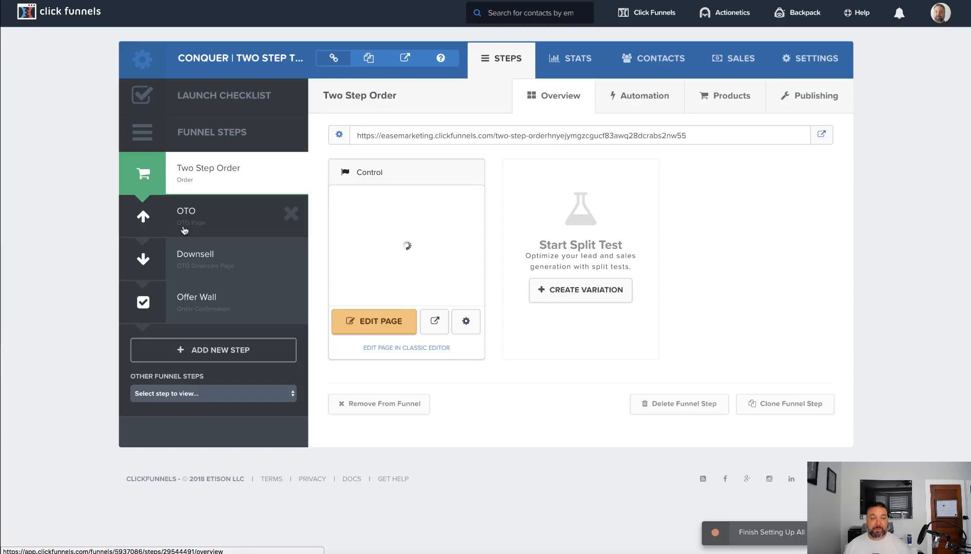
{"action": "left_click", "coordinate": [184, 231]}
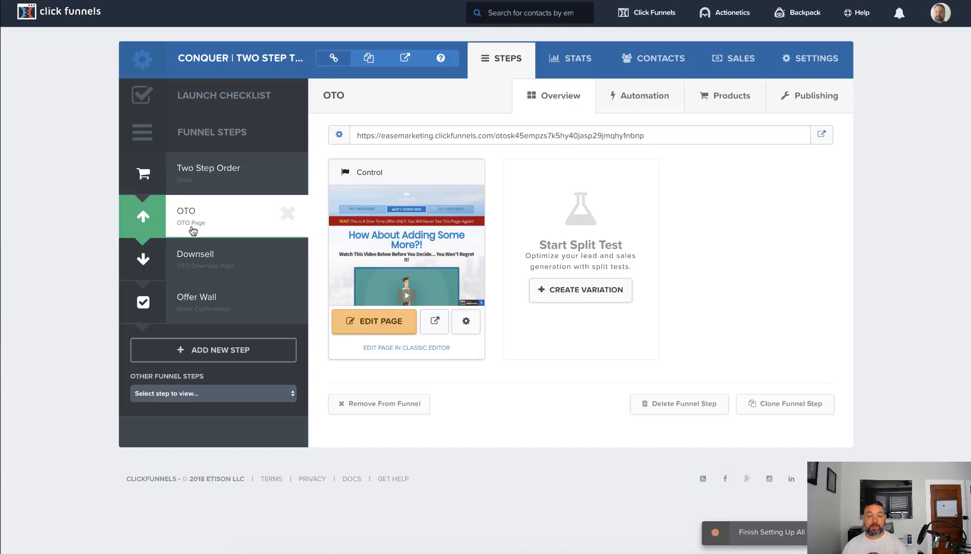
{"action": "left_click", "coordinate": [432, 320]}
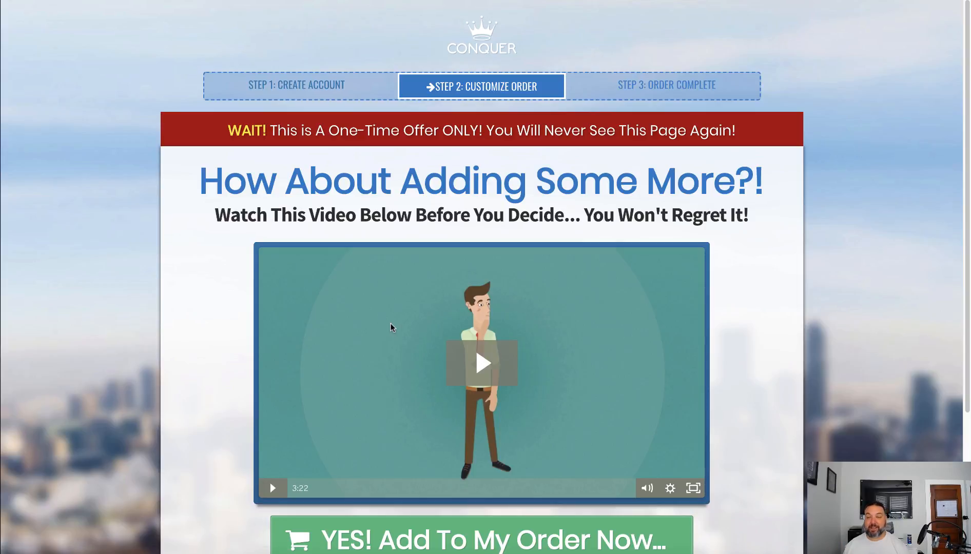
{"action": "scroll", "coordinate": [390, 327], "scroll_direction": "down", "scroll_amount": 3}
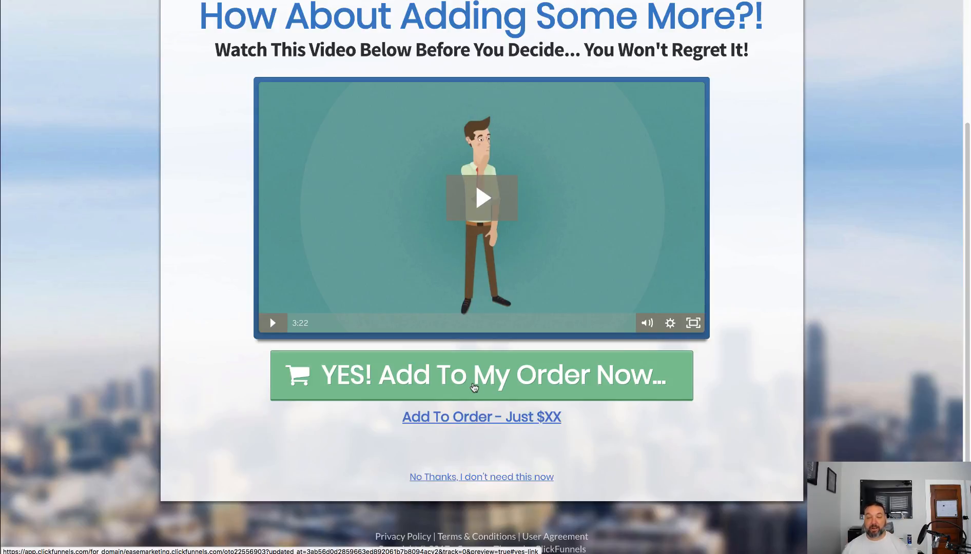
{"action": "scroll", "coordinate": [473, 386], "scroll_direction": "up", "scroll_amount": 3}
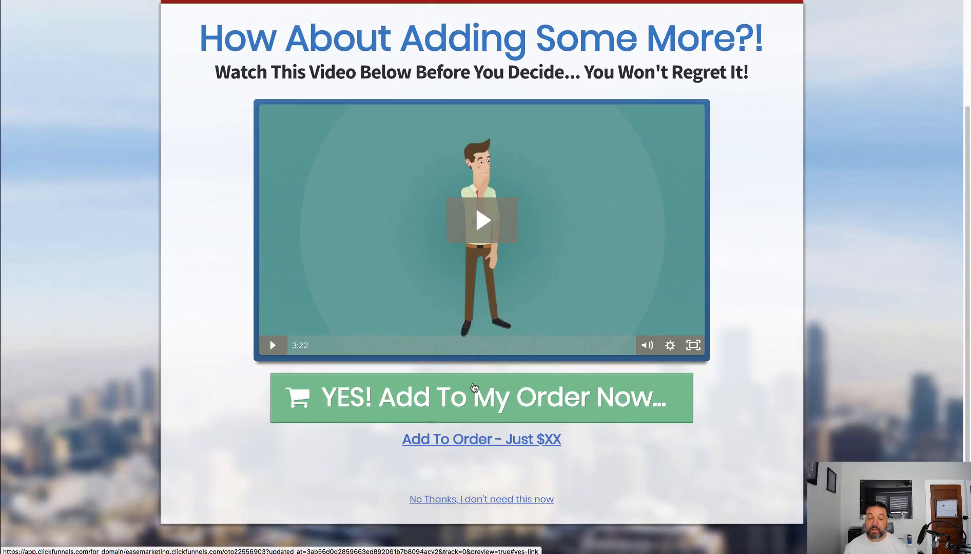
{"action": "scroll", "coordinate": [473, 386], "scroll_direction": "down", "scroll_amount": 3}
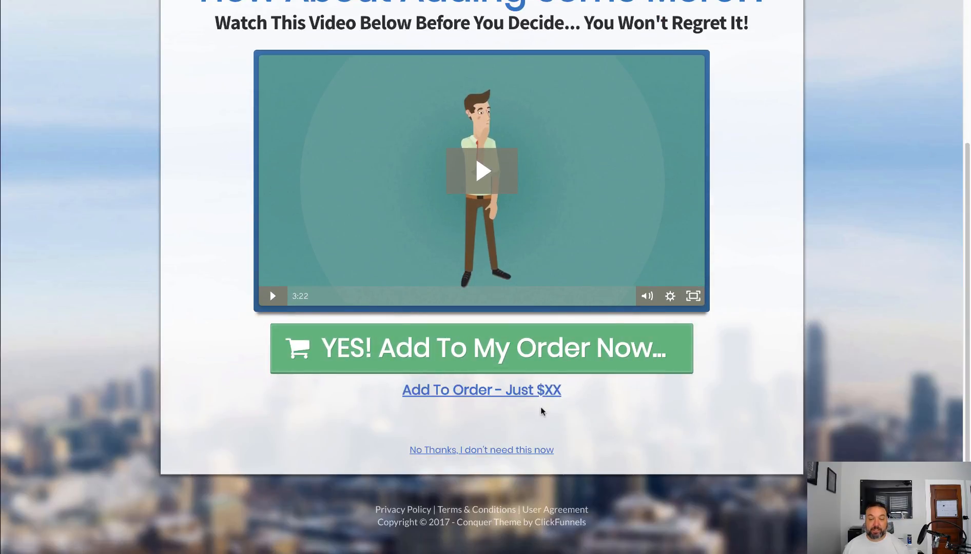
{"action": "scroll", "coordinate": [539, 410], "scroll_direction": "up", "scroll_amount": 5}
{"action": "key", "text": "super+w"}
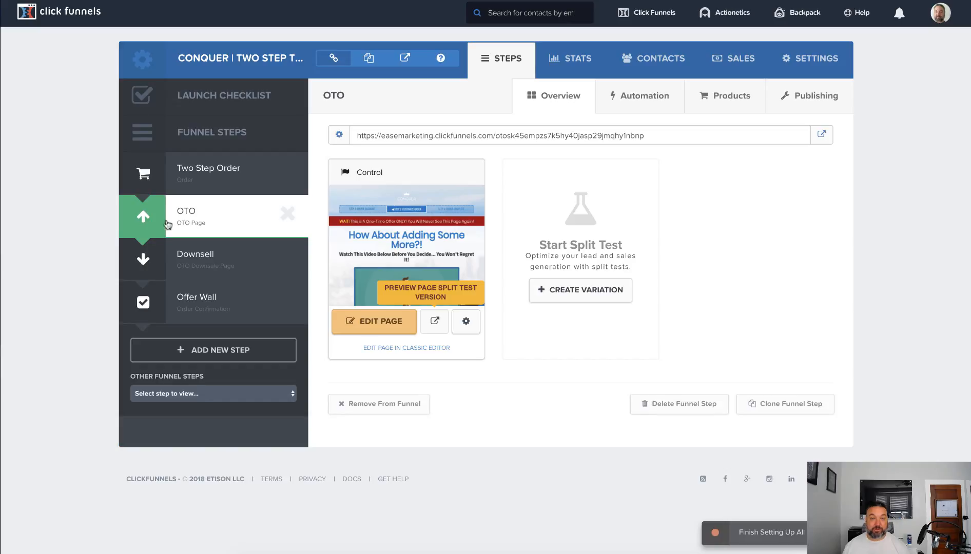
Start a new product for the OTO step named "Up sell", billed through Stripe Account-My Stripe Account
{"action": "left_click", "coordinate": [728, 97]}
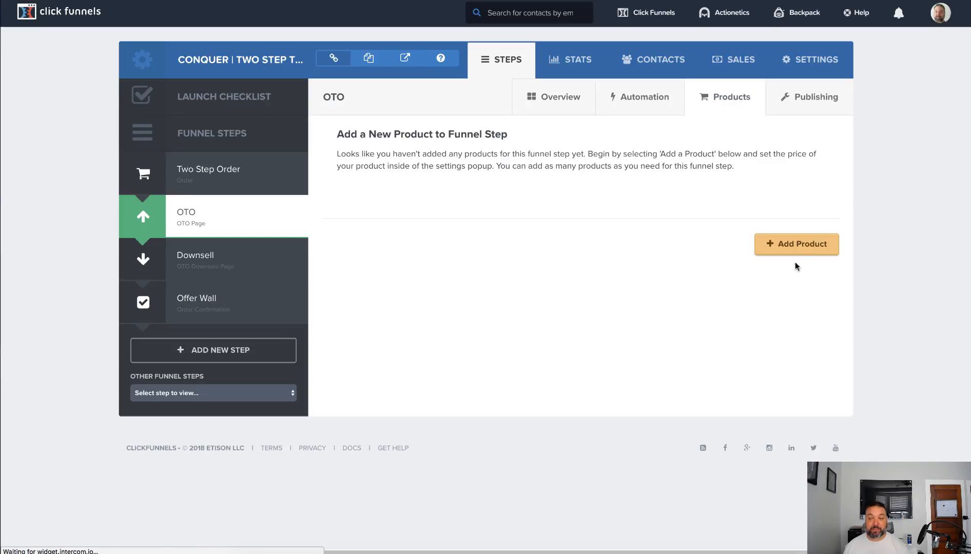
{"action": "left_click", "coordinate": [802, 245]}
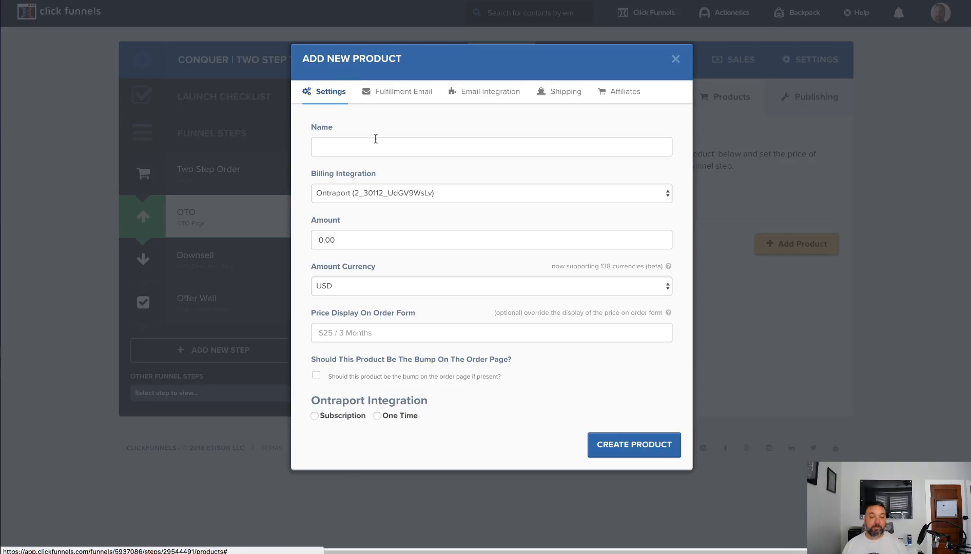
{"action": "left_click", "coordinate": [374, 140]}
{"action": "type", "text": "Up sell"}
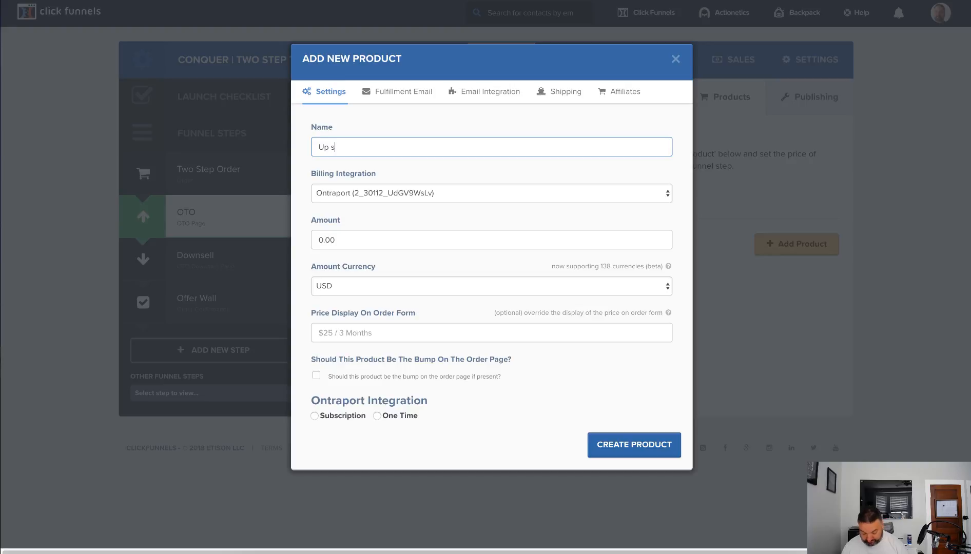
{"action": "left_click", "coordinate": [444, 195]}
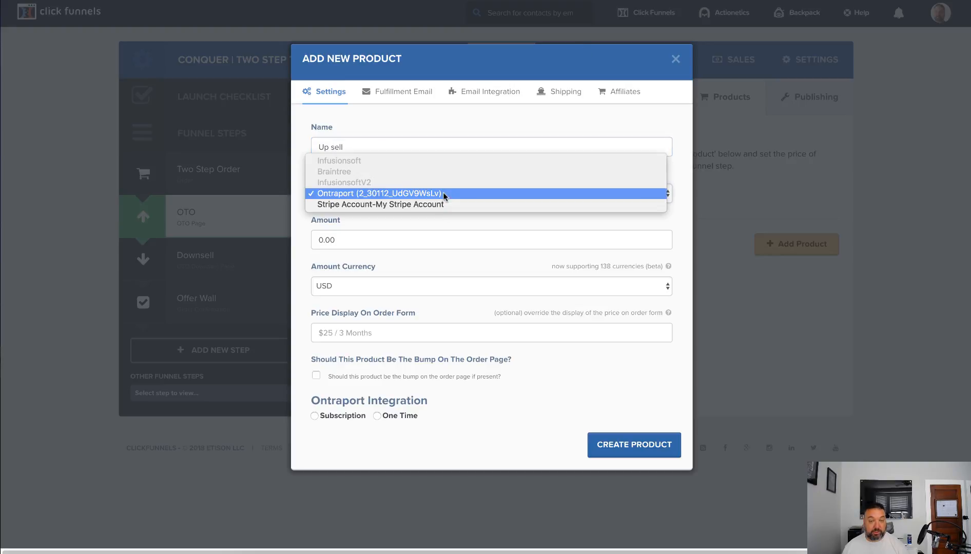
{"action": "left_click", "coordinate": [440, 209]}
Set the upsell product's amount to 37.00 USD and create the product
{"action": "left_click_drag", "start_coordinate": [322, 241], "coordinate": [300, 244]}
{"action": "type", "text": "37"}
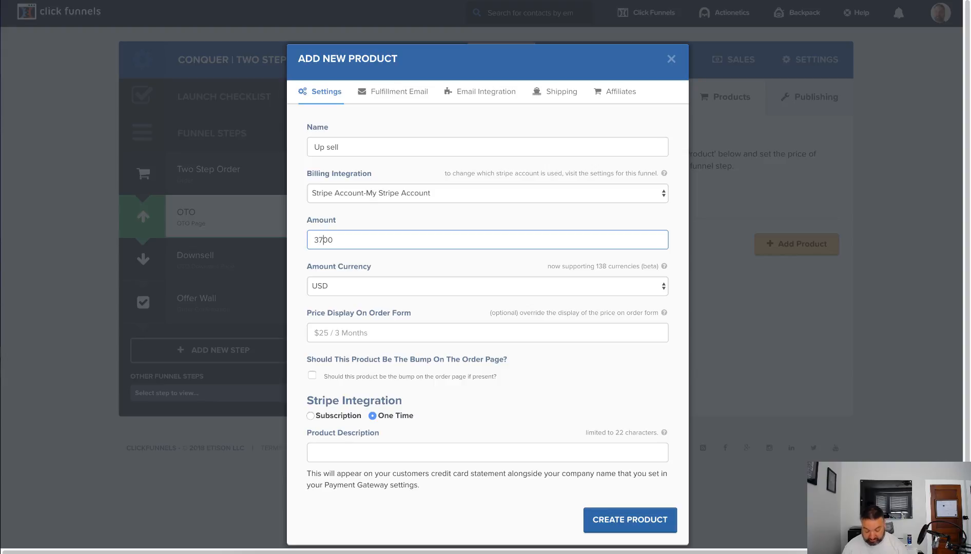
{"action": "type", "text": "."}
{"action": "scroll", "coordinate": [465, 324], "scroll_direction": "down", "scroll_amount": 1}
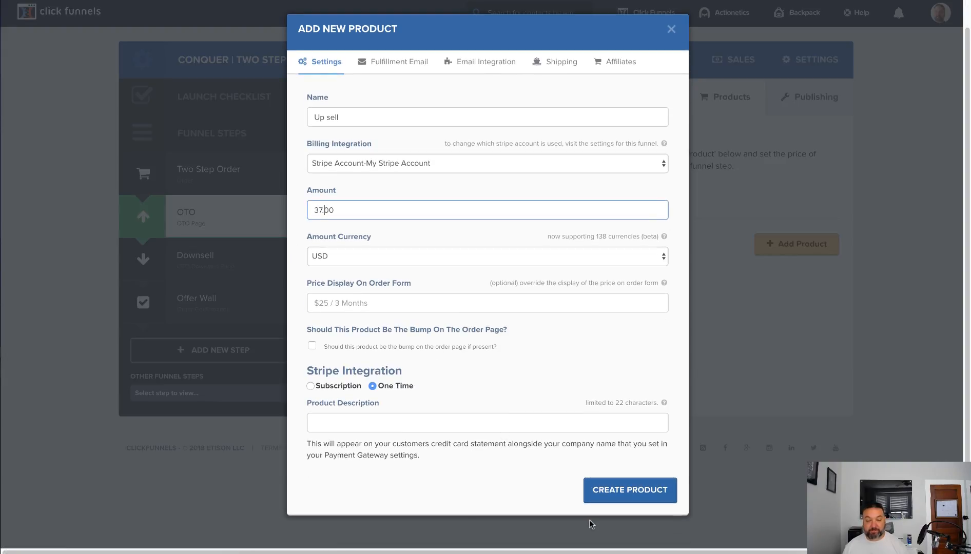
{"action": "left_click", "coordinate": [618, 501]}
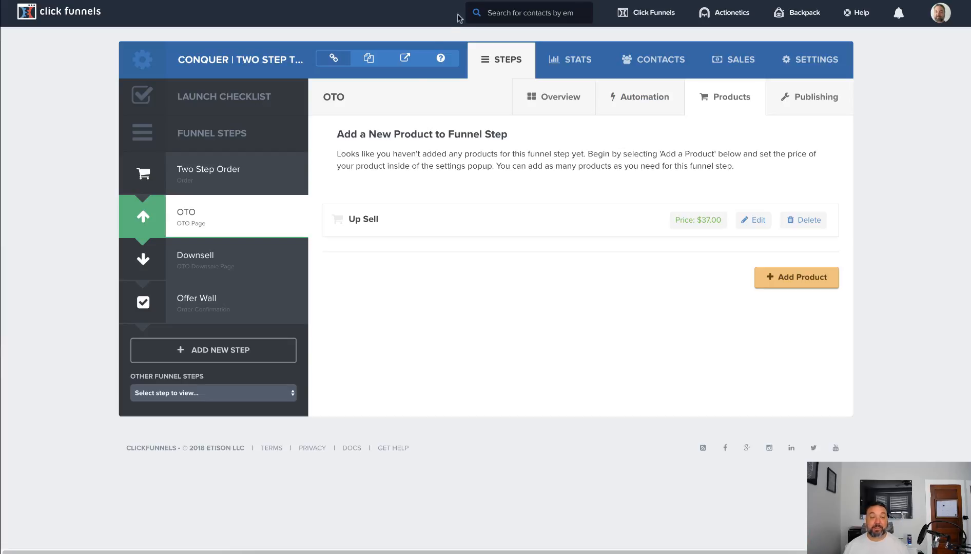
Preview the Downsell page down to its order and decline links, and open that step's product settings
{"action": "left_click", "coordinate": [228, 259]}
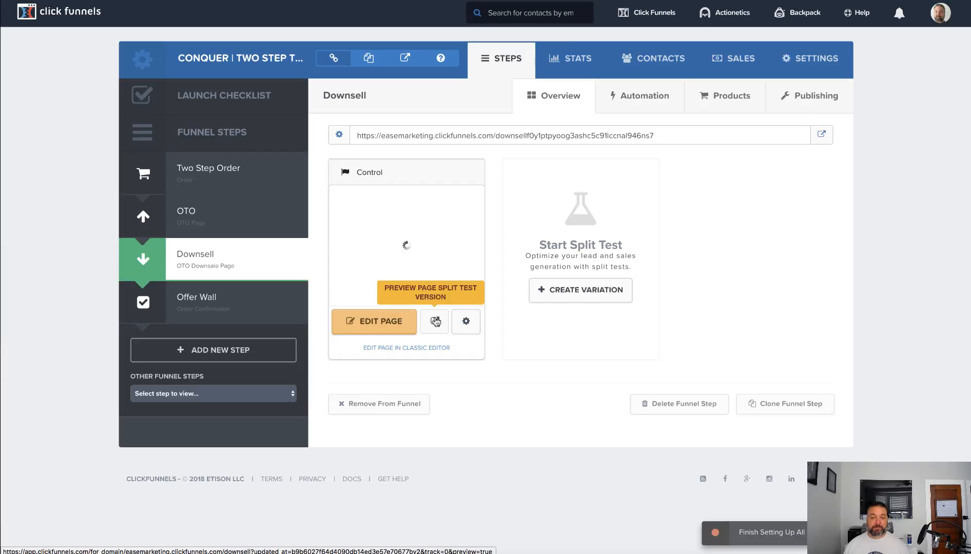
{"action": "left_click", "coordinate": [435, 322]}
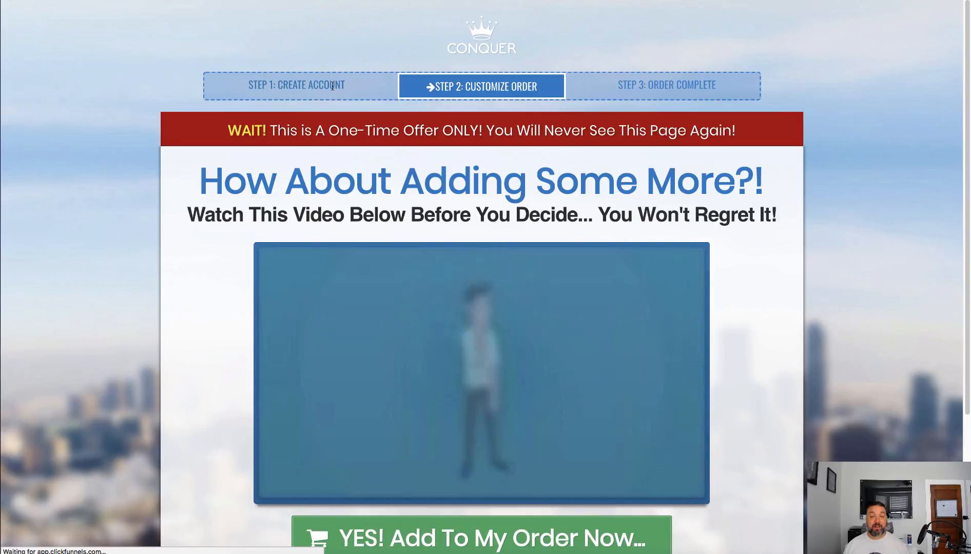
{"action": "scroll", "coordinate": [401, 133], "scroll_direction": "down", "scroll_amount": 3}
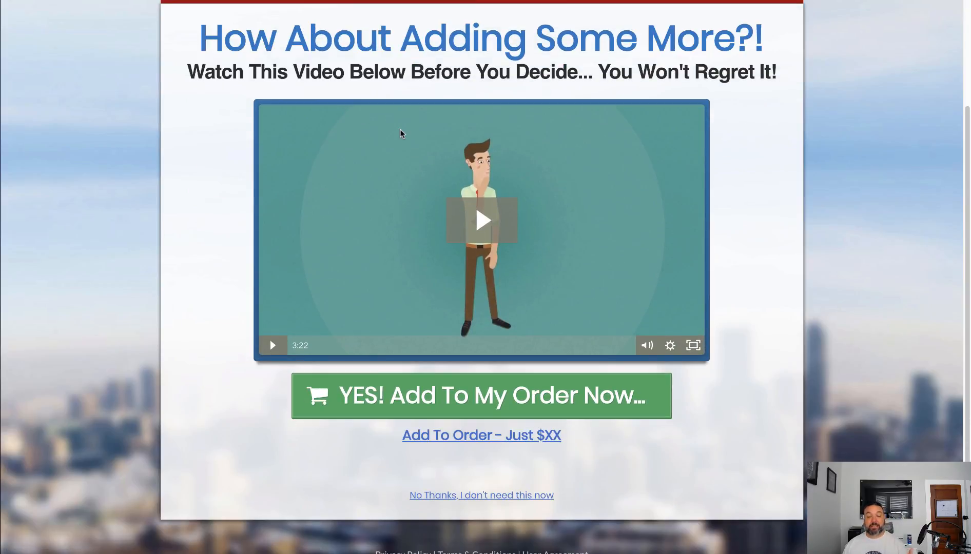
{"action": "scroll", "coordinate": [401, 132], "scroll_direction": "down", "scroll_amount": 1}
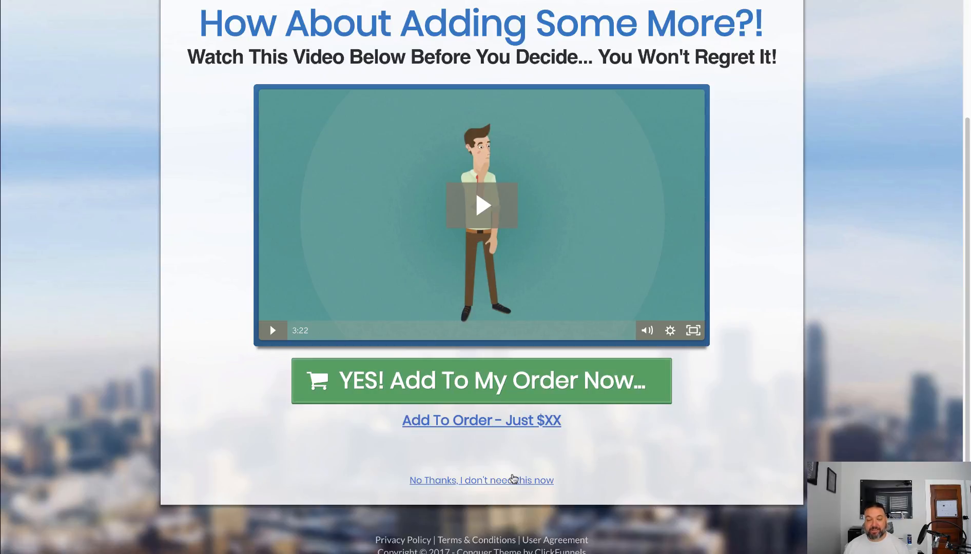
{"action": "scroll", "coordinate": [513, 474], "scroll_direction": "up", "scroll_amount": 3}
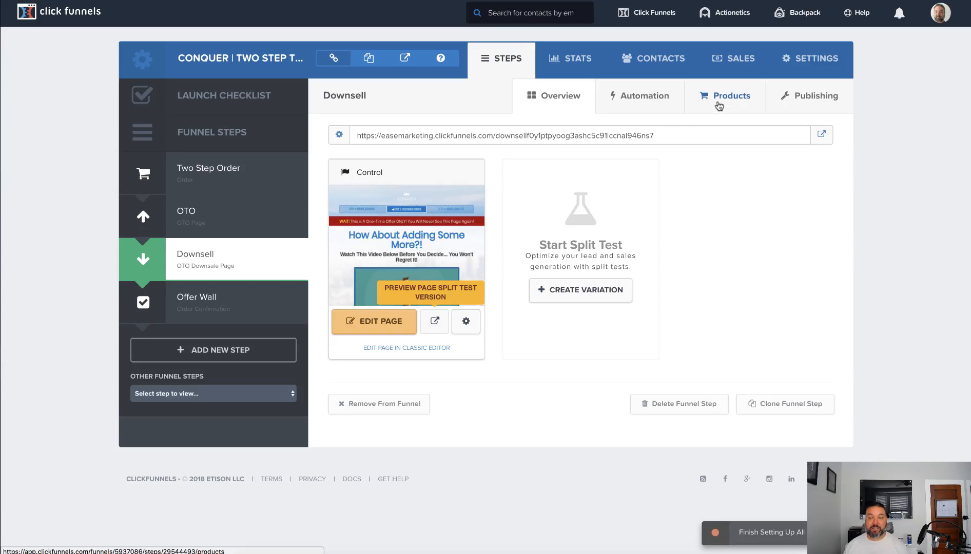
{"action": "left_click", "coordinate": [722, 97]}
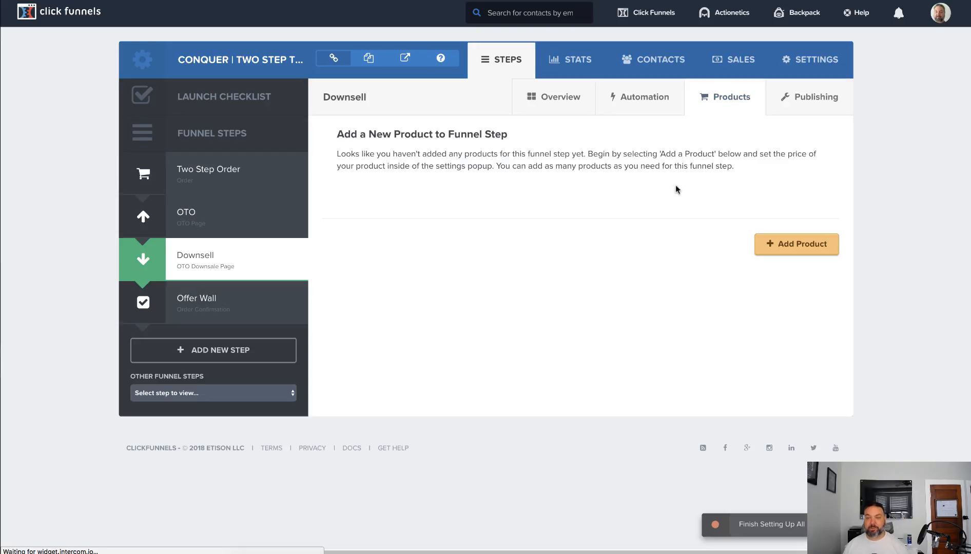
Open the Offer Wall step and preview its order confirmation page
{"action": "left_click", "coordinate": [219, 301]}
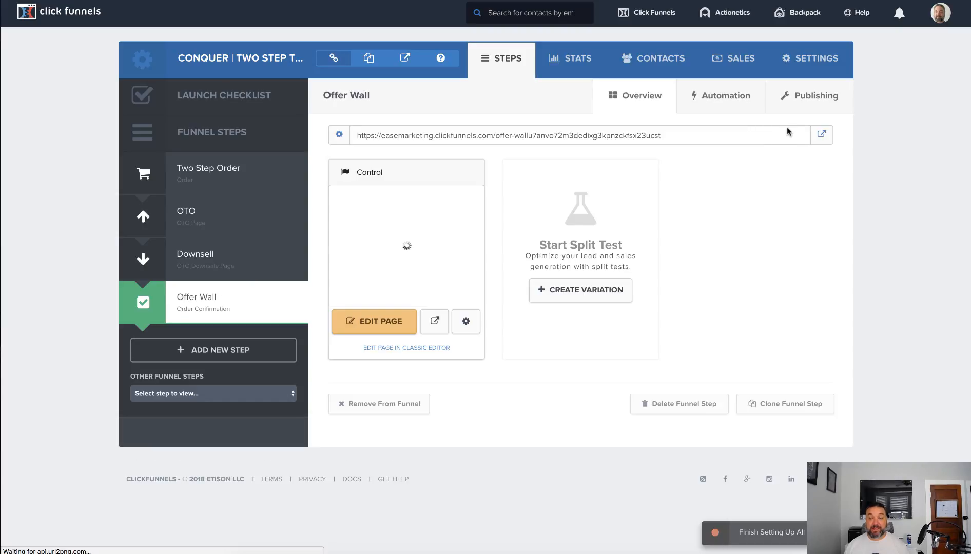
{"action": "left_click", "coordinate": [820, 137]}
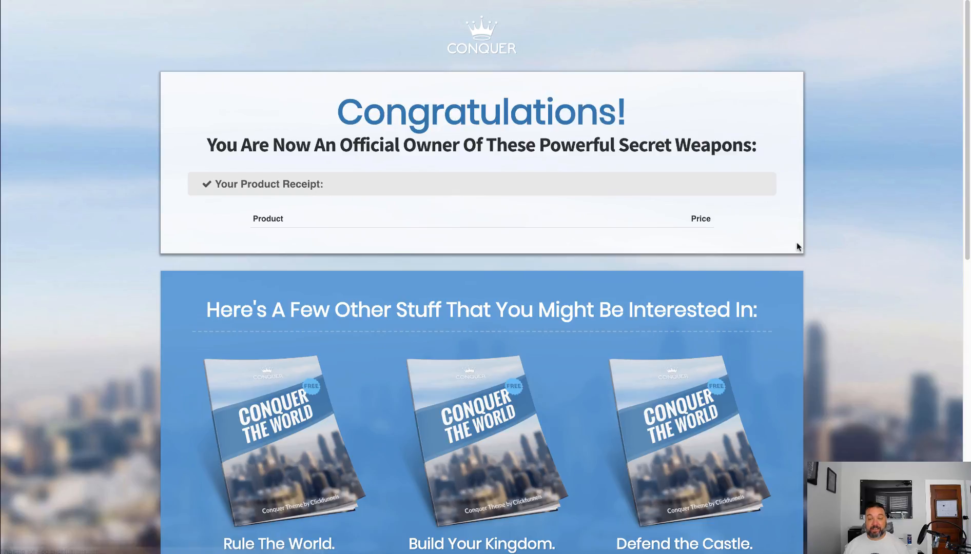
Review the Offer Wall preview from the product receipt through both rows of additional offers down to the footer, and close the preview
{"action": "scroll", "coordinate": [866, 322], "scroll_direction": "down", "scroll_amount": 5}
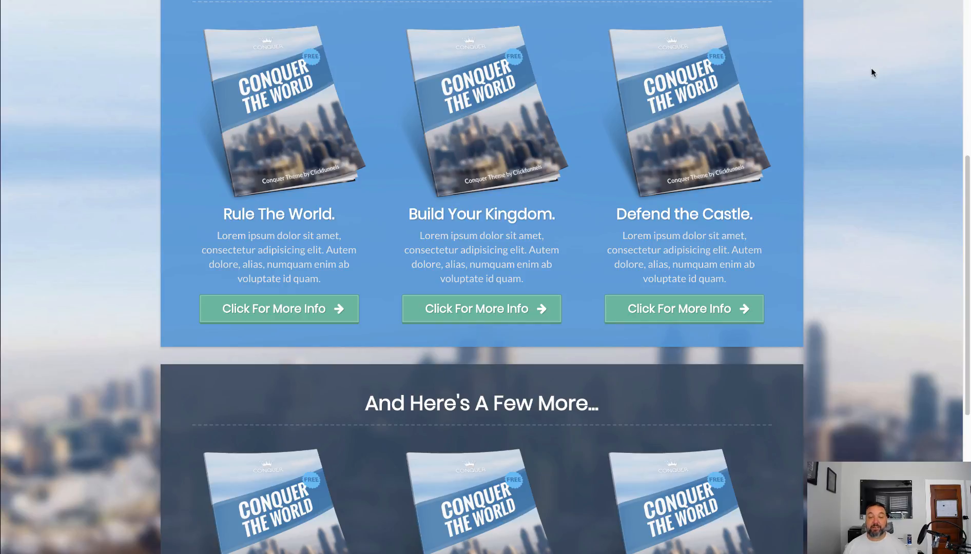
{"action": "scroll", "coordinate": [854, 229], "scroll_direction": "down", "scroll_amount": 5}
{"action": "scroll", "coordinate": [853, 227], "scroll_direction": "up", "scroll_amount": 10}
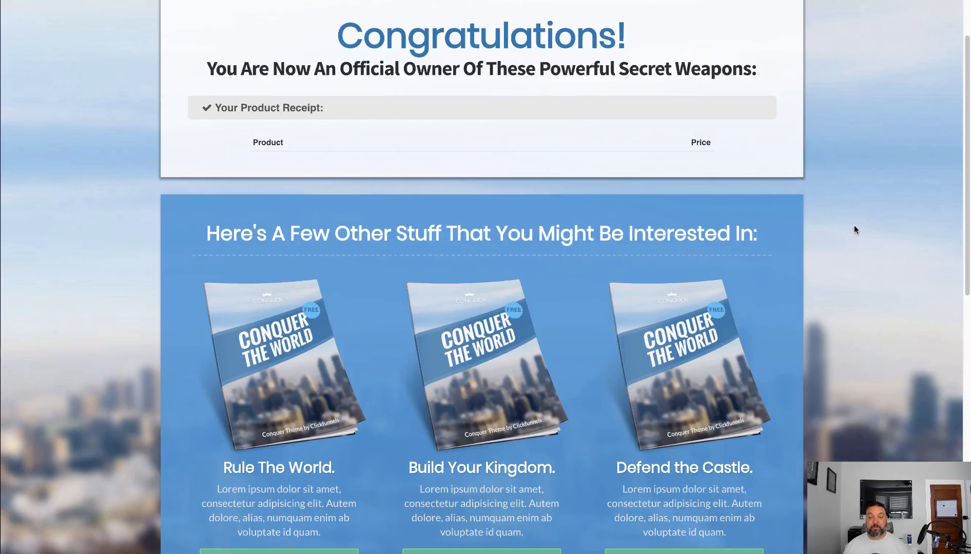
{"action": "scroll", "coordinate": [854, 229], "scroll_direction": "down", "scroll_amount": 1}
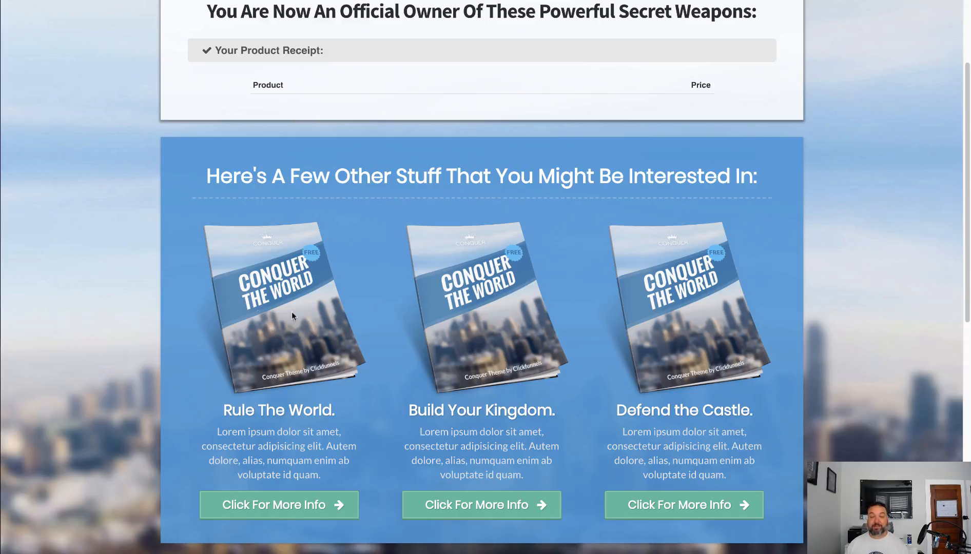
{"action": "scroll", "coordinate": [906, 353], "scroll_direction": "down", "scroll_amount": 8}
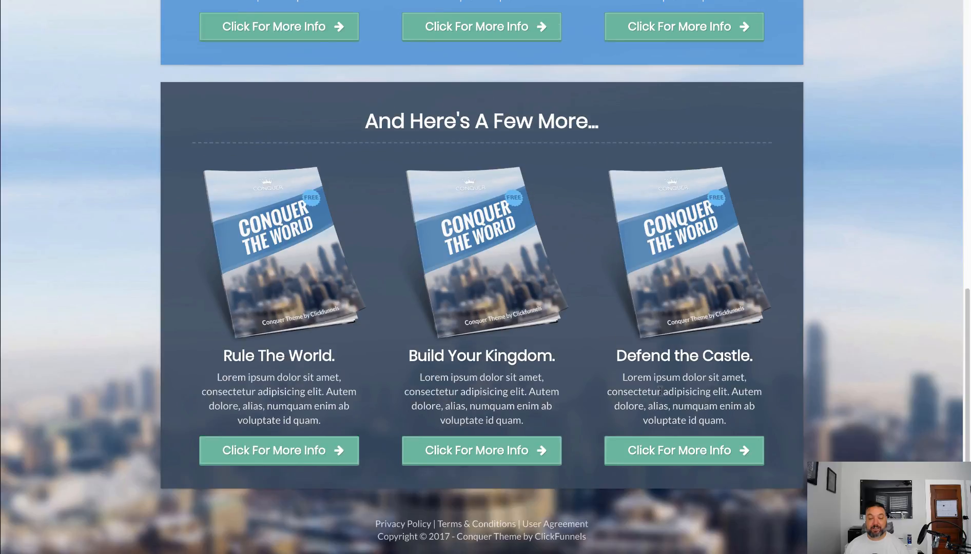
{"action": "scroll", "coordinate": [253, 35], "scroll_direction": "up", "scroll_amount": 4}
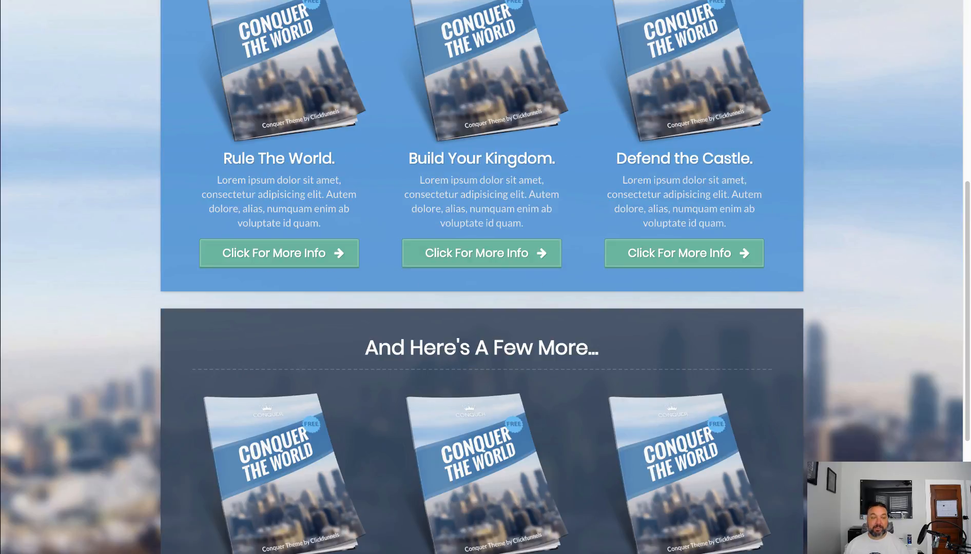
{"action": "key", "text": "super+w"}
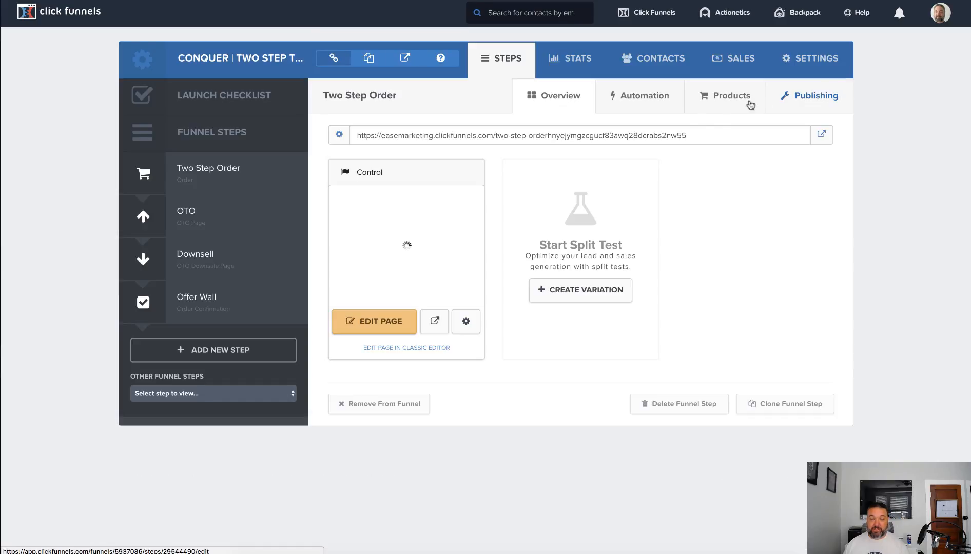
Open the Two Step Order's Cheap Product for editing and review its general settings and fulfillment email
{"action": "left_click", "coordinate": [733, 100]}
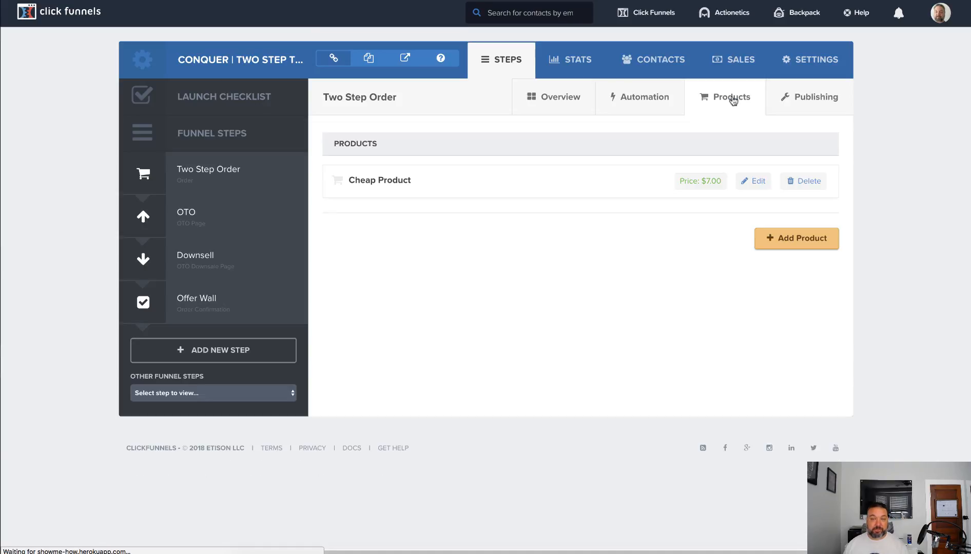
{"action": "left_click", "coordinate": [758, 180]}
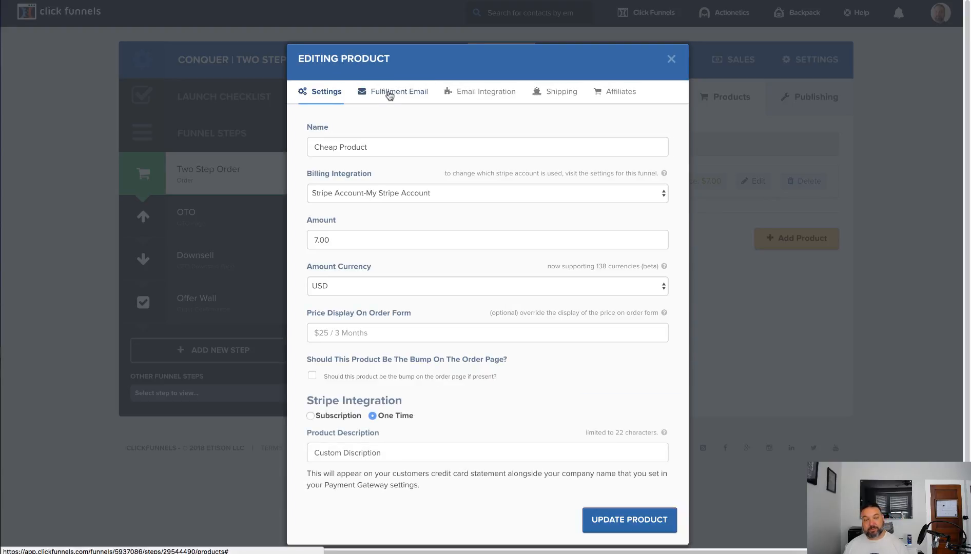
{"action": "left_click", "coordinate": [391, 92]}
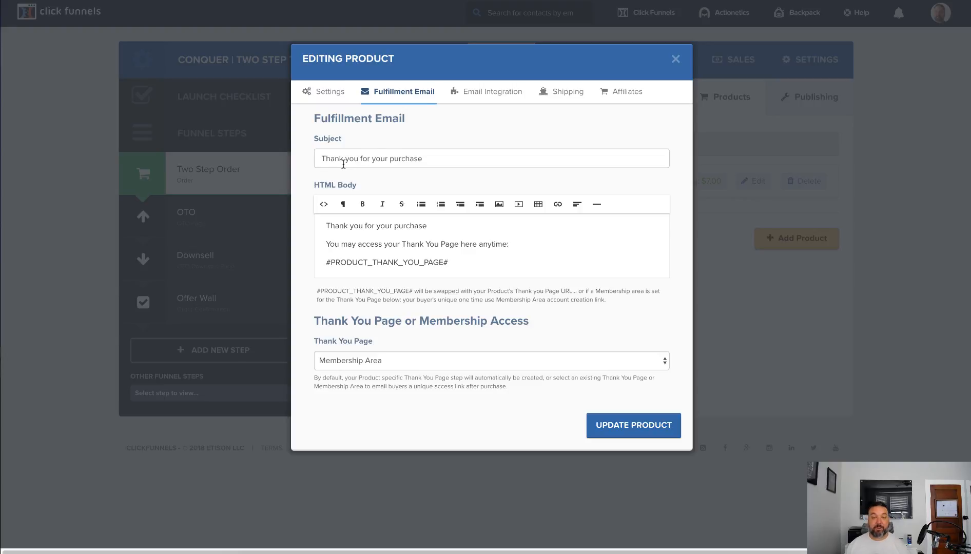
{"action": "left_click", "coordinate": [484, 95]}
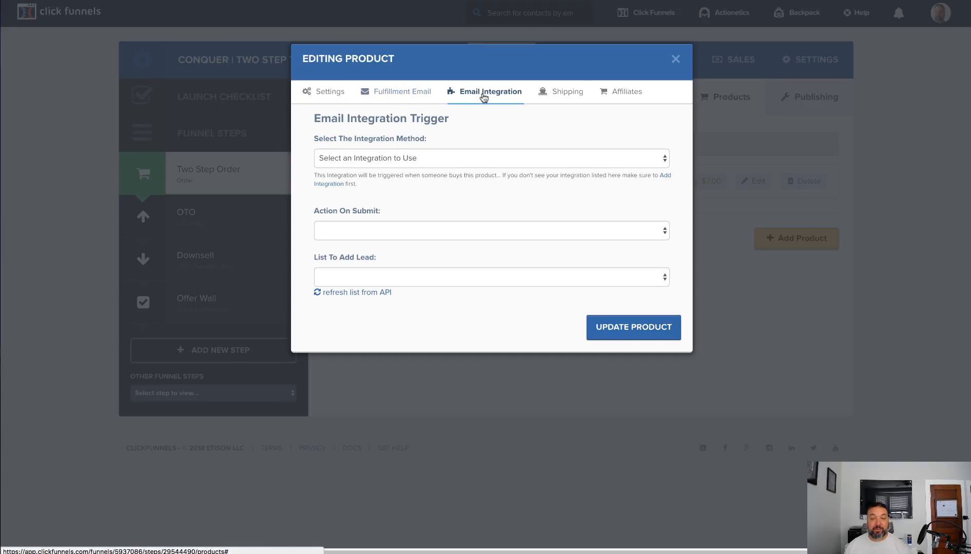
{"action": "left_click", "coordinate": [446, 160]}
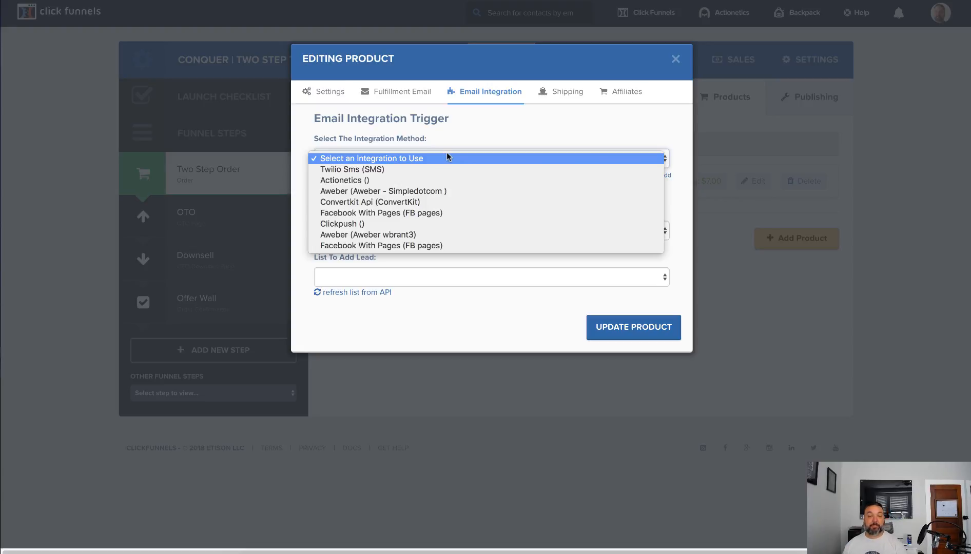
{"action": "left_click", "coordinate": [435, 180]}
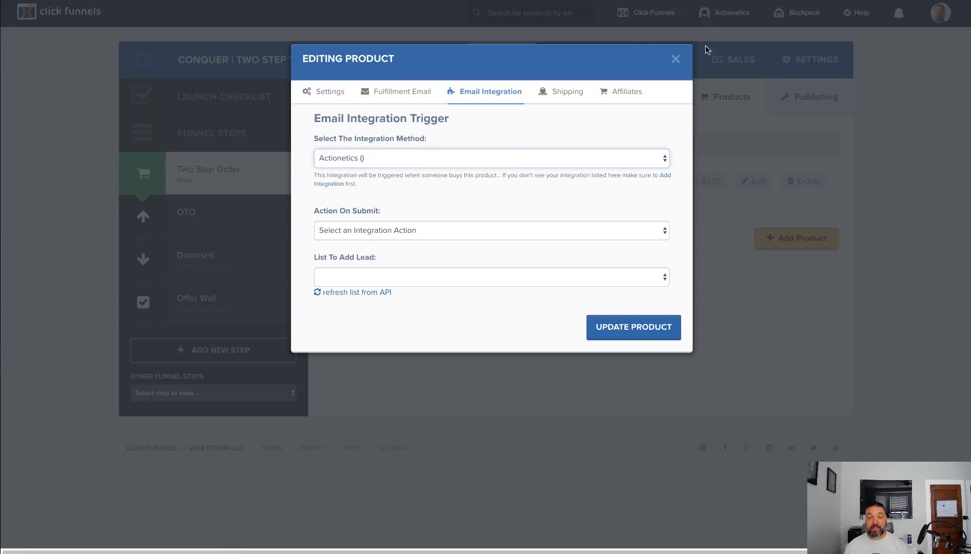
{"action": "left_click", "coordinate": [675, 59]}
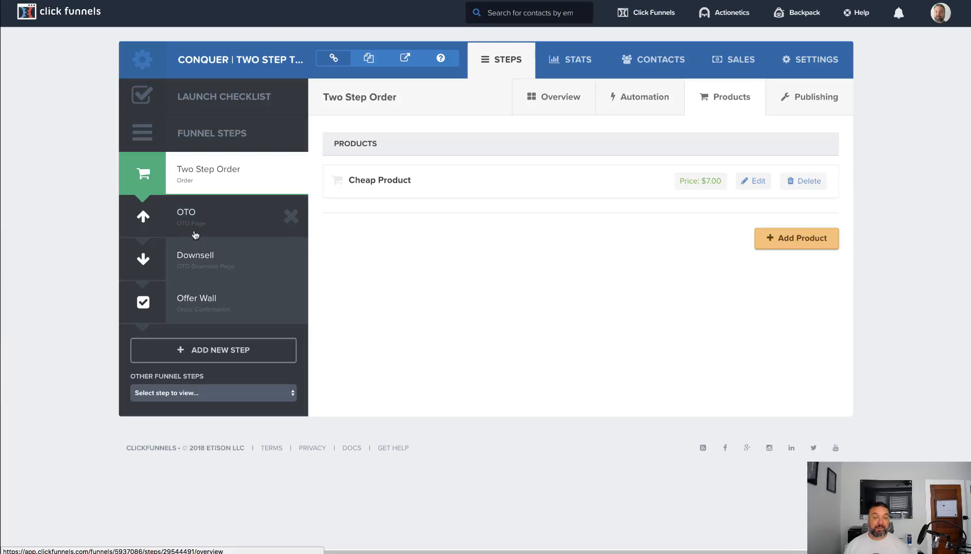